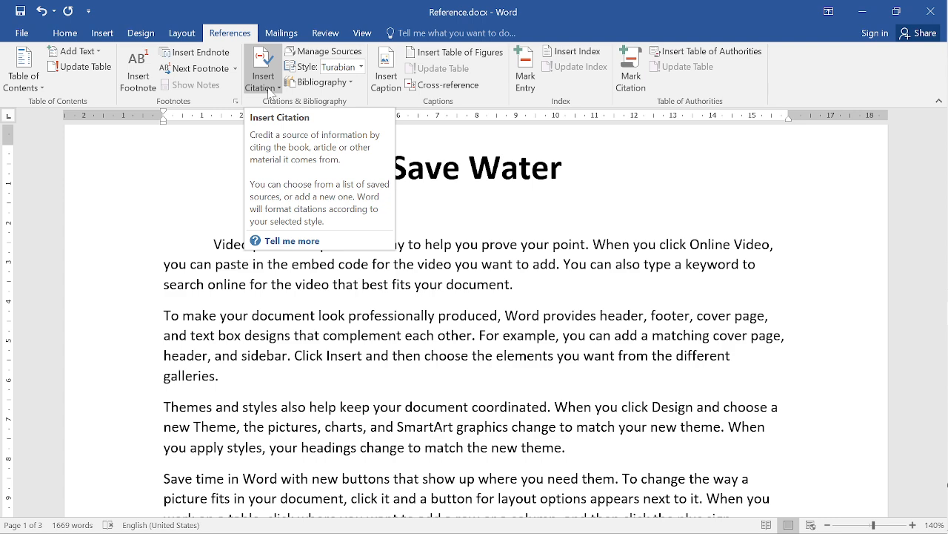
{"action": "left_click", "coordinate": [269, 93]}
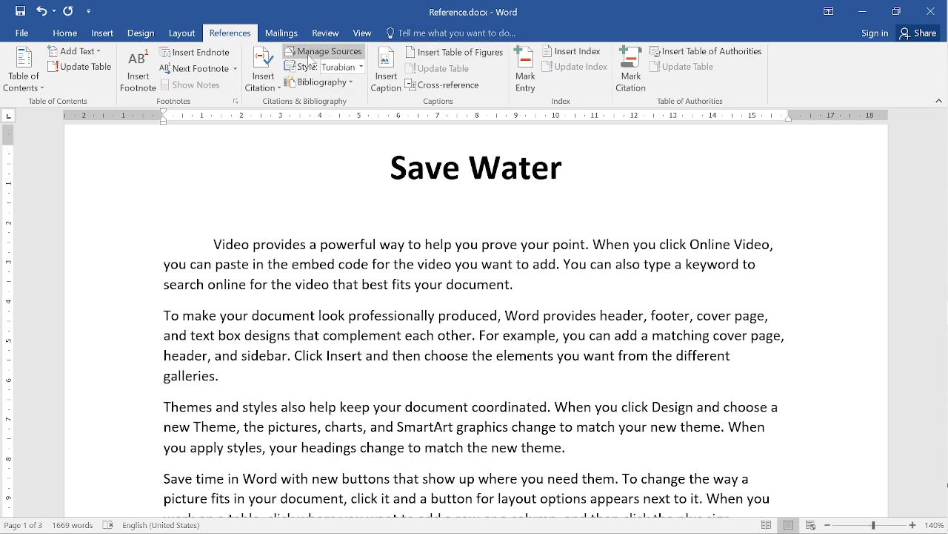
{"action": "left_click", "coordinate": [361, 68]}
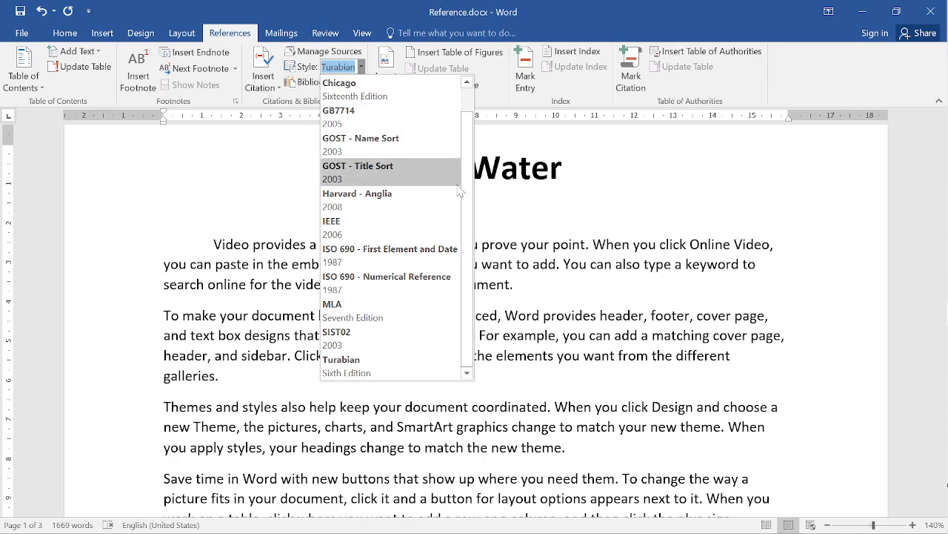
{"action": "left_click_drag", "start_coordinate": [471, 172], "coordinate": [478, 260]}
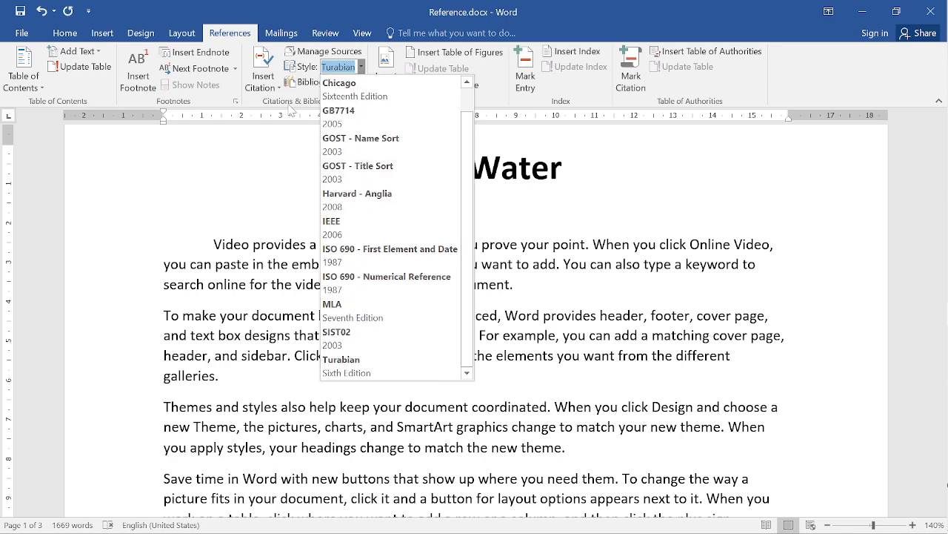
Insert the built-in Bibliography at the current cursor position and locate it in the document.
{"action": "left_click", "coordinate": [302, 79]}
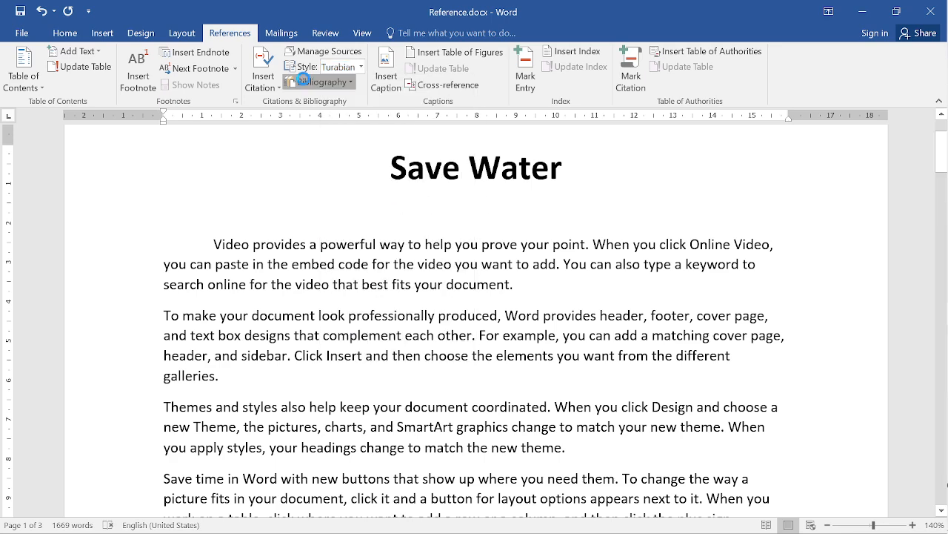
{"action": "left_click", "coordinate": [302, 79]}
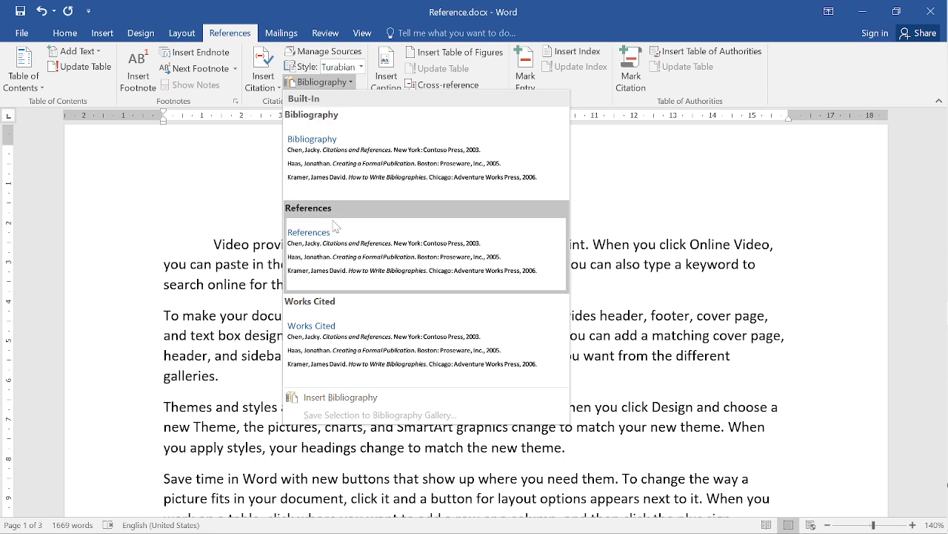
{"action": "left_click", "coordinate": [344, 170]}
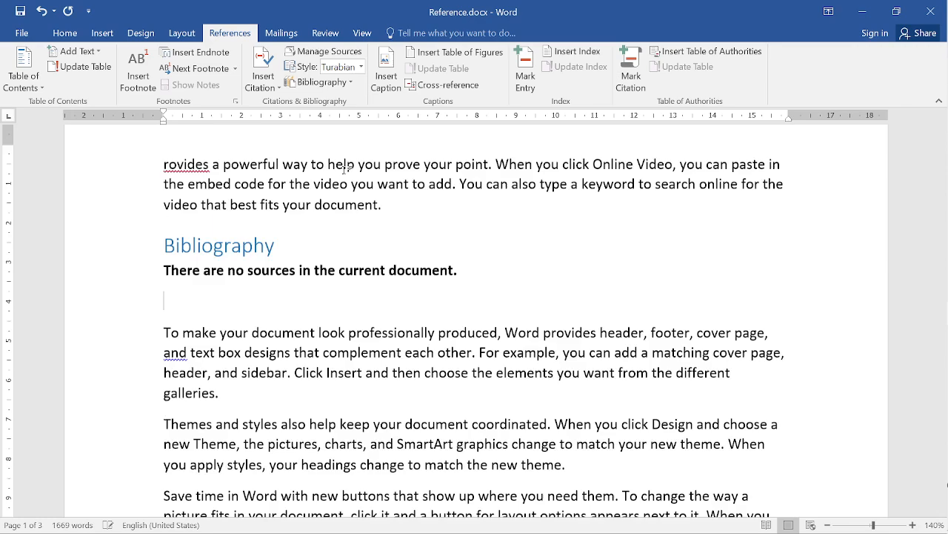
{"action": "scroll", "coordinate": [345, 170], "scroll_direction": "down", "scroll_amount": 13}
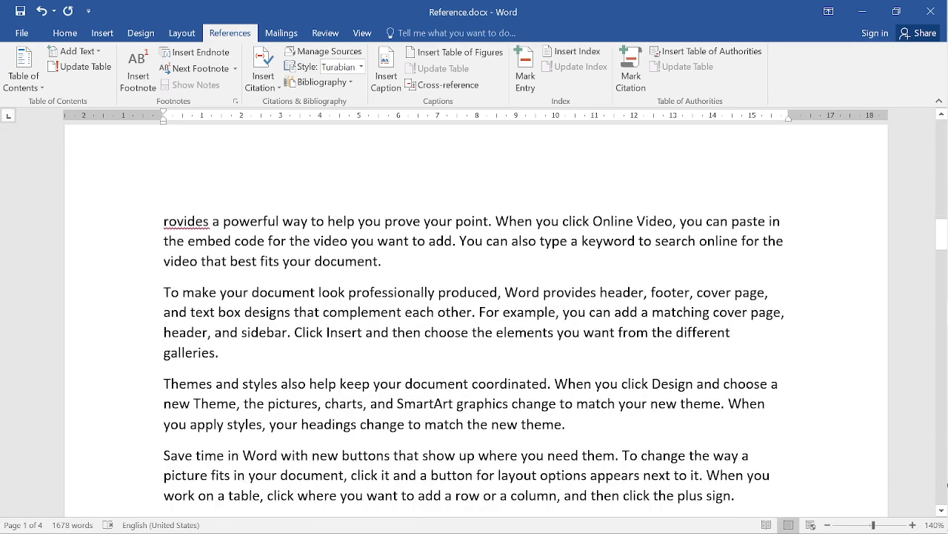
{"action": "scroll", "coordinate": [352, 280], "scroll_direction": "down", "scroll_amount": 5}
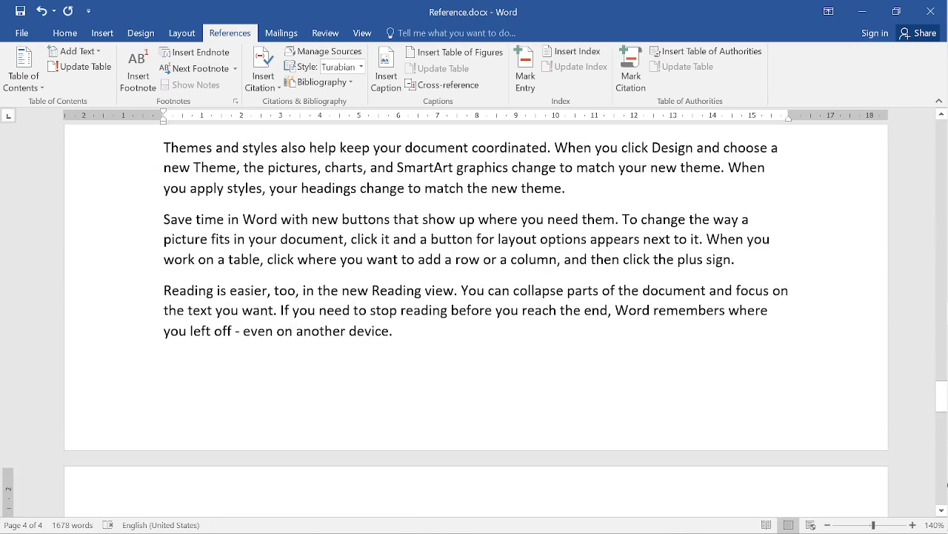
{"action": "key", "text": "ctrl+Home"}
{"action": "scroll", "coordinate": [343, 282], "scroll_direction": "down", "scroll_amount": 4}
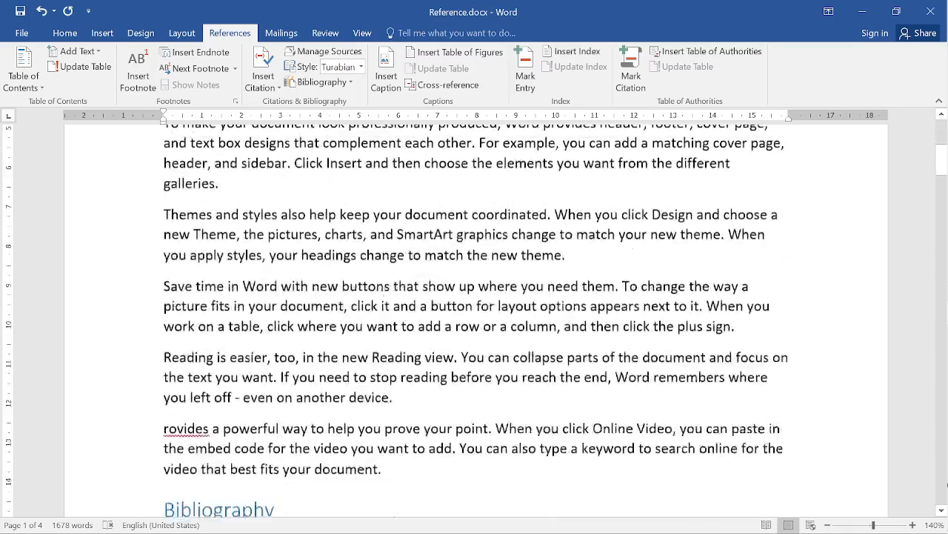
{"action": "scroll", "coordinate": [474, 318], "scroll_direction": "down", "scroll_amount": 10}
{"action": "scroll", "coordinate": [474, 318], "scroll_direction": "up", "scroll_amount": 6}
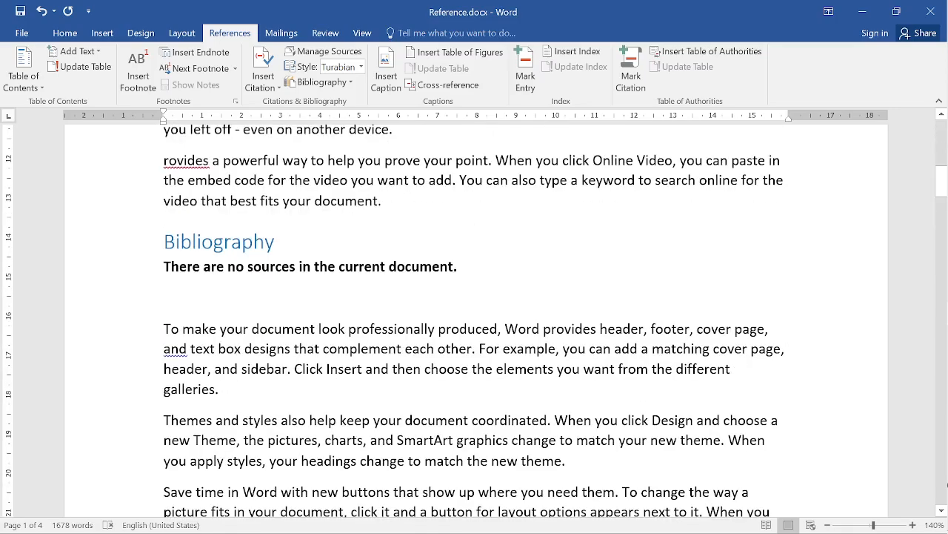
Delete the whole misplaced Bibliography block from between the body paragraphs on page 1.
{"action": "left_click", "coordinate": [275, 244]}
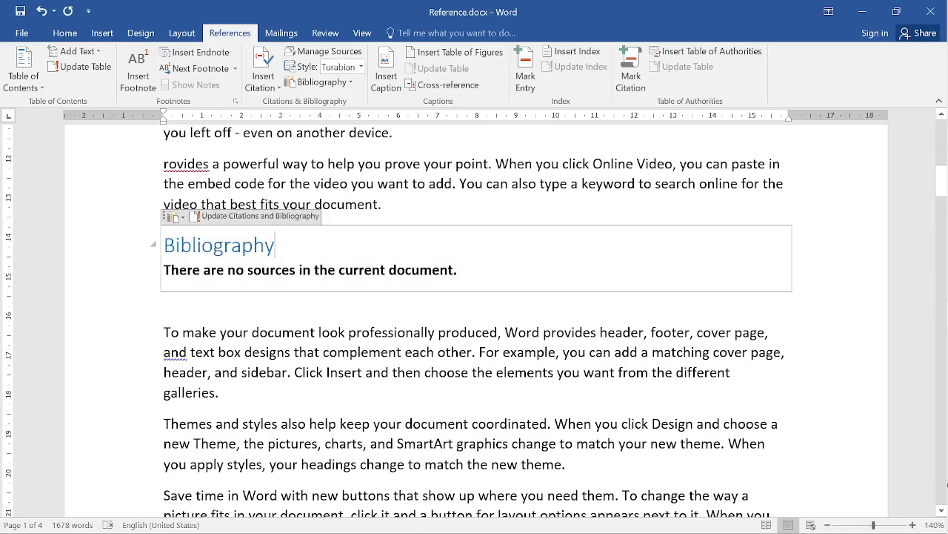
{"action": "left_click", "coordinate": [222, 217]}
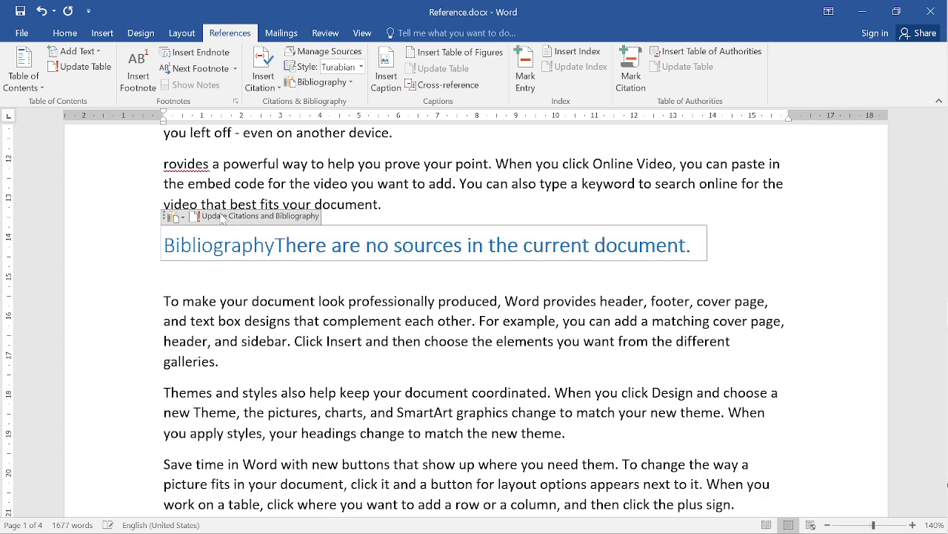
{"action": "left_click", "coordinate": [180, 218]}
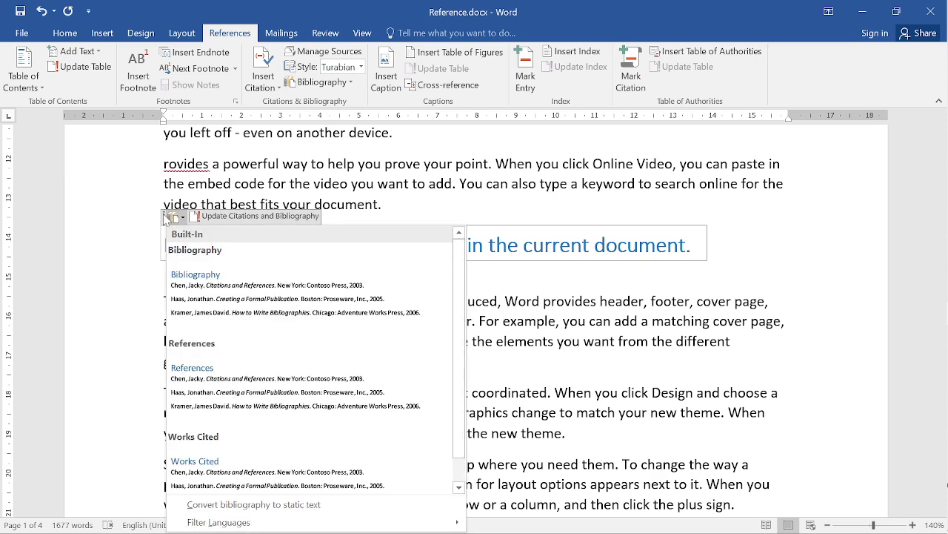
{"action": "left_click", "coordinate": [166, 218]}
{"action": "key", "text": "Delete"}
{"action": "key", "text": "Delete"}
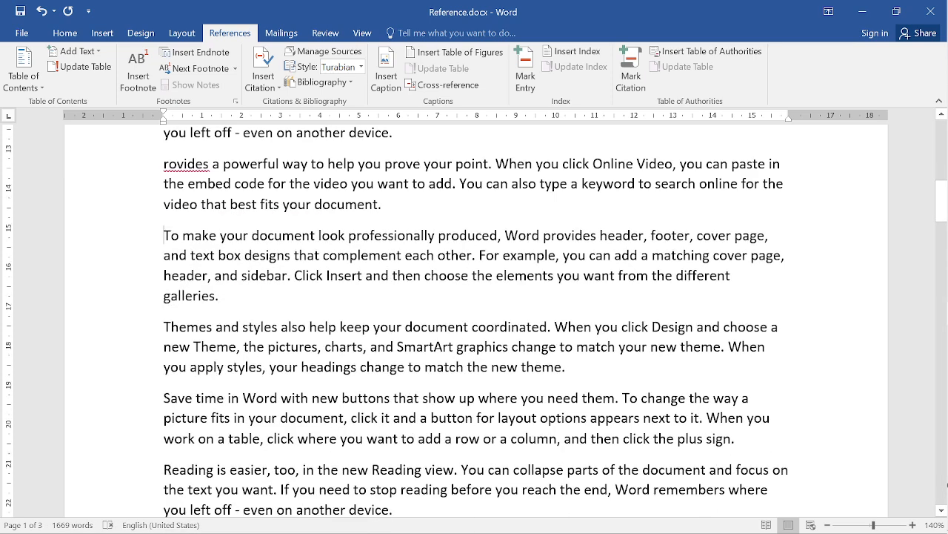
Add a page break after the last paragraph so the document ends with a new blank page.
{"action": "key", "text": "ctrl+End"}
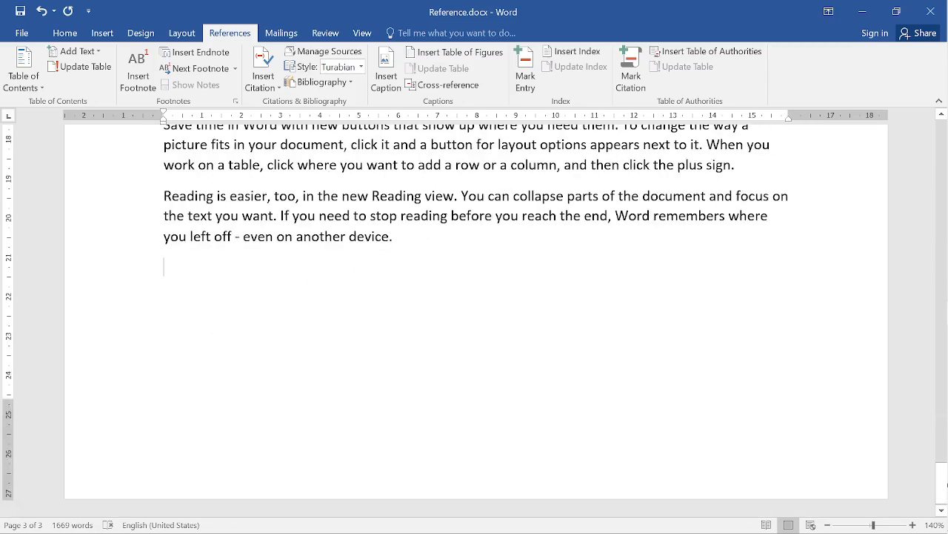
{"action": "key", "text": "ctrl+Return"}
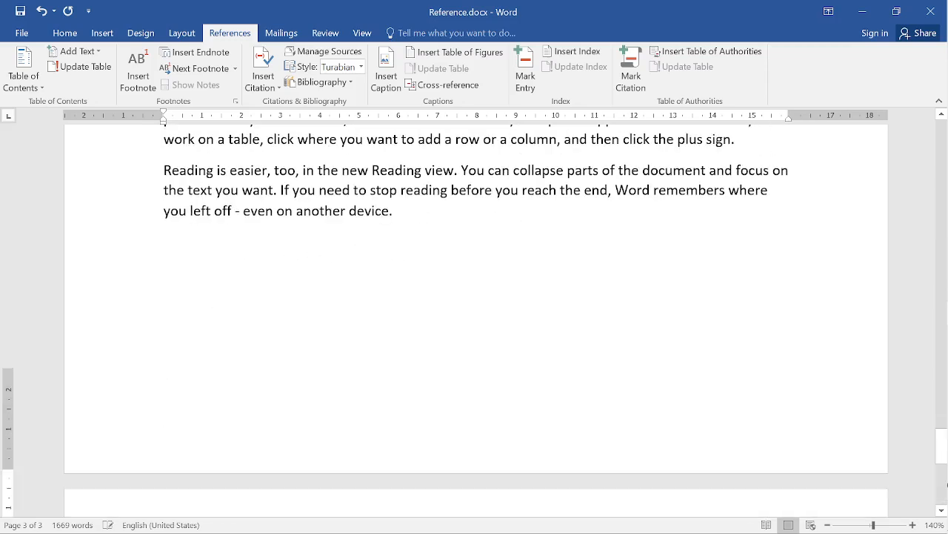
{"action": "scroll", "coordinate": [947, 485], "scroll_direction": "down", "scroll_amount": 1}
{"action": "scroll", "coordinate": [947, 484], "scroll_direction": "up", "scroll_amount": 5}
{"action": "scroll", "coordinate": [947, 485], "scroll_direction": "up", "scroll_amount": 2}
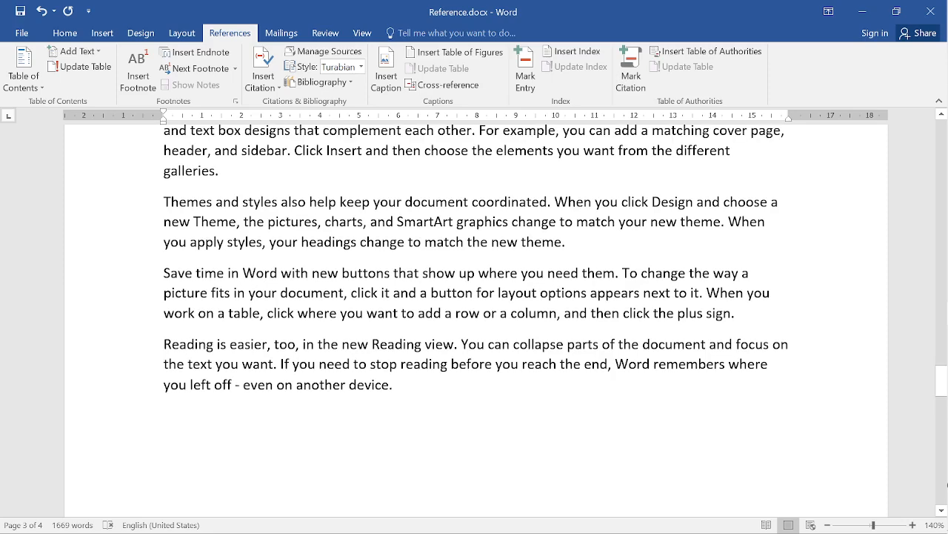
{"action": "scroll", "coordinate": [947, 485], "scroll_direction": "down", "scroll_amount": 4}
{"action": "scroll", "coordinate": [419, 343], "scroll_direction": "down", "scroll_amount": 3}
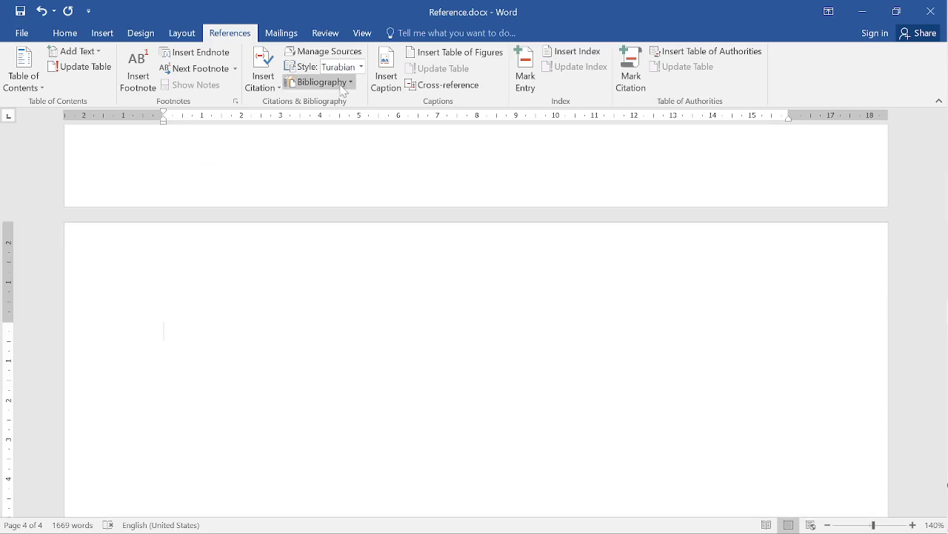
Insert the built-in Bibliography on the blank last page.
{"action": "left_click", "coordinate": [265, 81]}
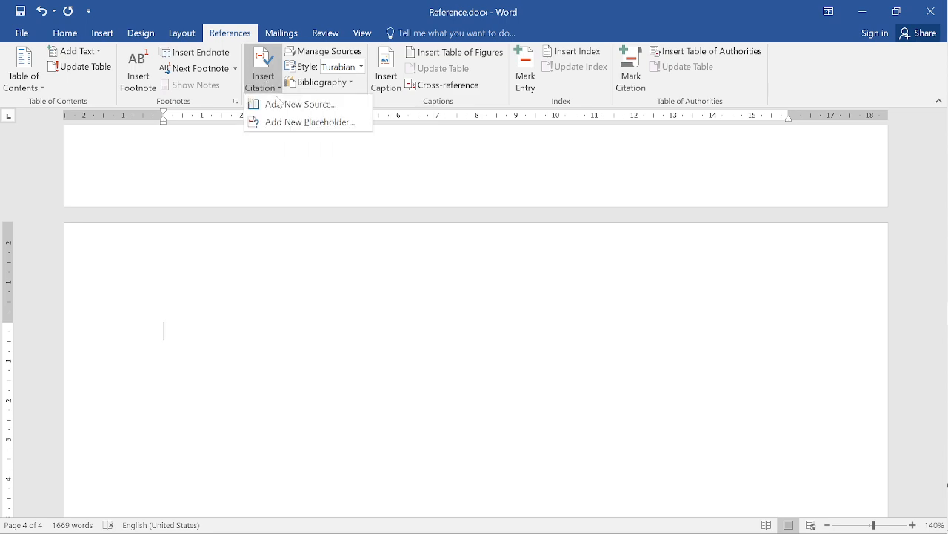
{"action": "left_click", "coordinate": [280, 105]}
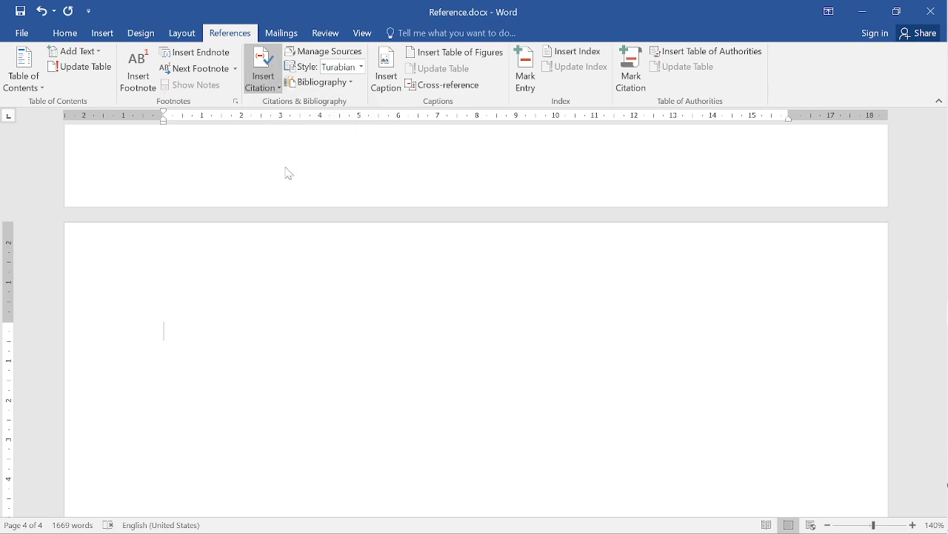
{"action": "left_click", "coordinate": [325, 81]}
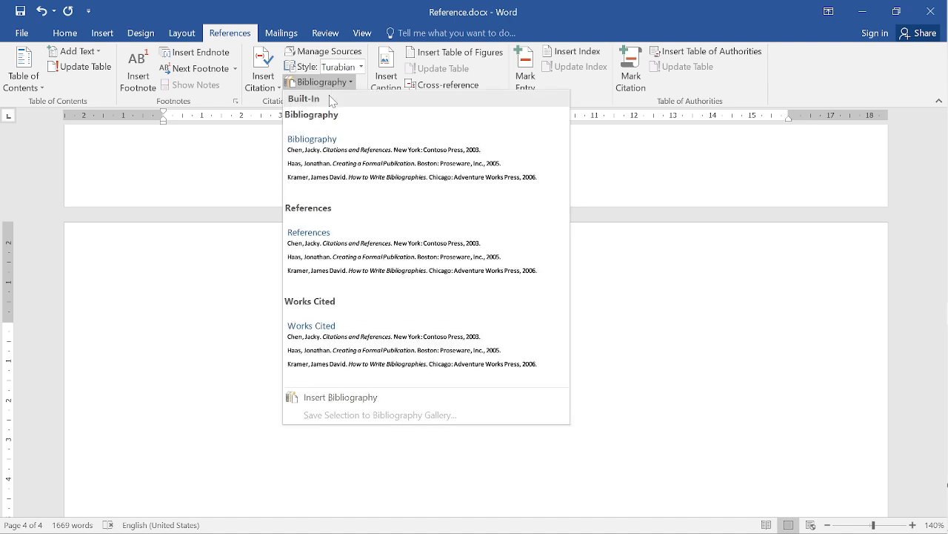
{"action": "left_click", "coordinate": [368, 163]}
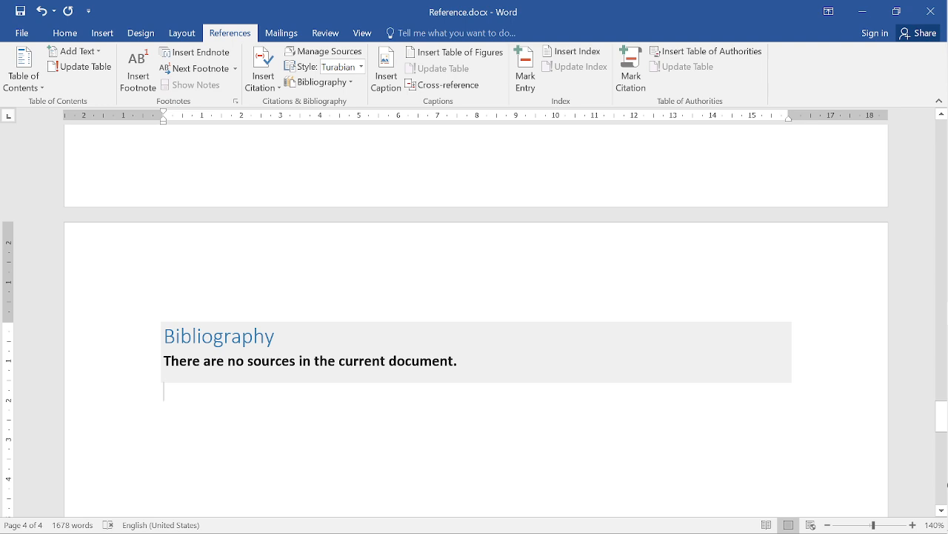
Update the citations and bibliography in the Bibliography block on the last page.
{"action": "left_click", "coordinate": [165, 336]}
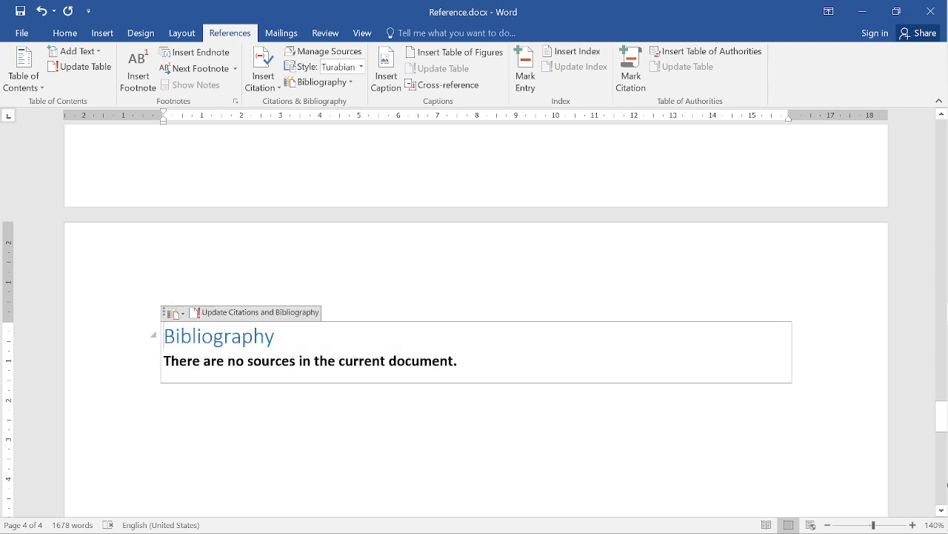
{"action": "left_click", "coordinate": [182, 315]}
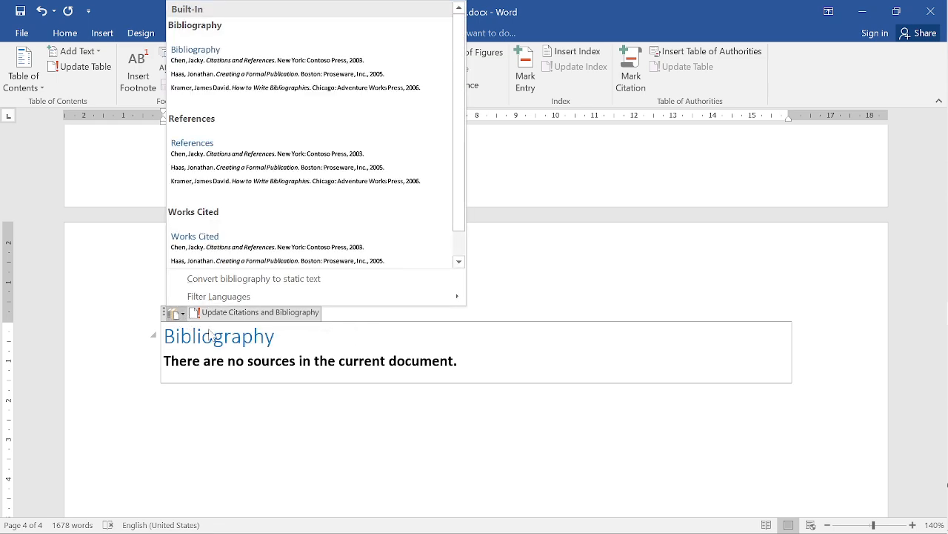
{"action": "left_click", "coordinate": [213, 313]}
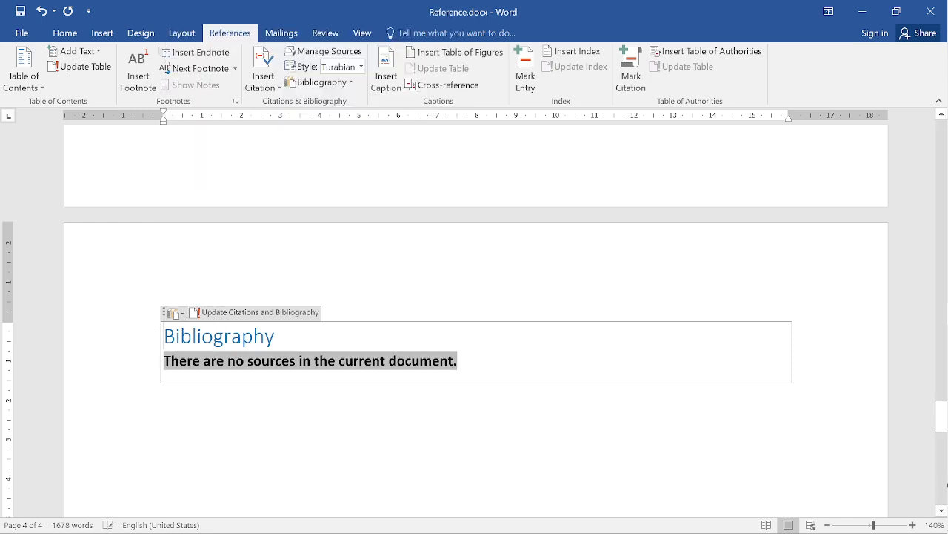
Start a new citation source and set its type to Book.
{"action": "left_click", "coordinate": [276, 86]}
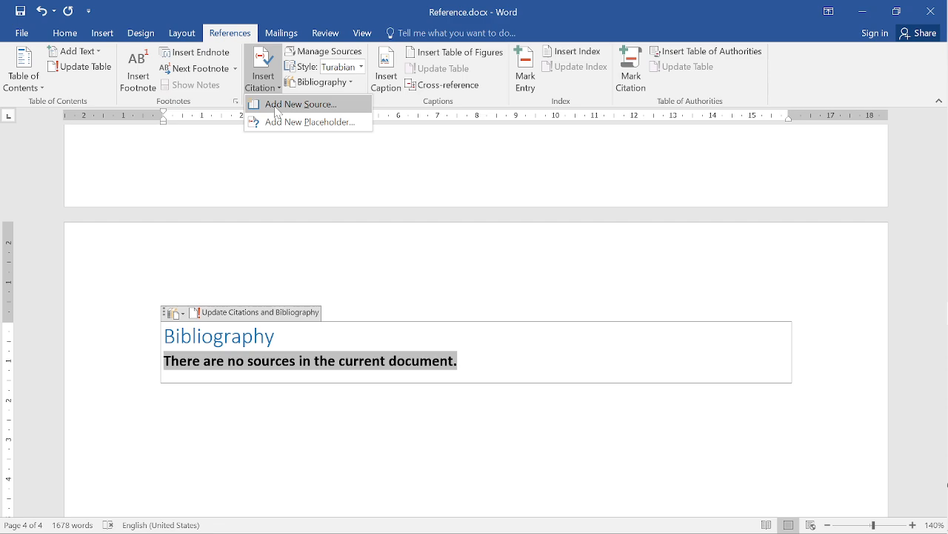
{"action": "left_click", "coordinate": [278, 107]}
{"action": "left_click", "coordinate": [406, 189]}
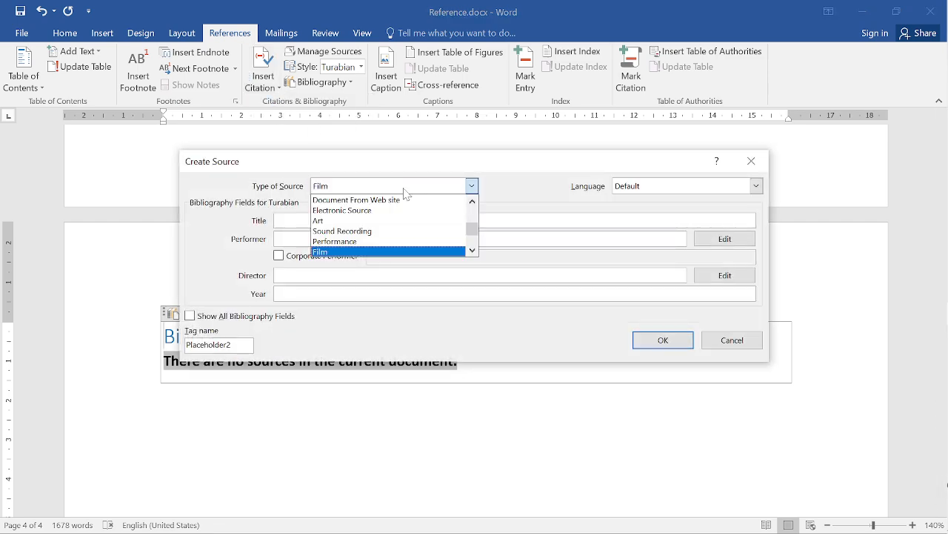
{"action": "scroll", "coordinate": [371, 222], "scroll_direction": "up", "scroll_amount": 3}
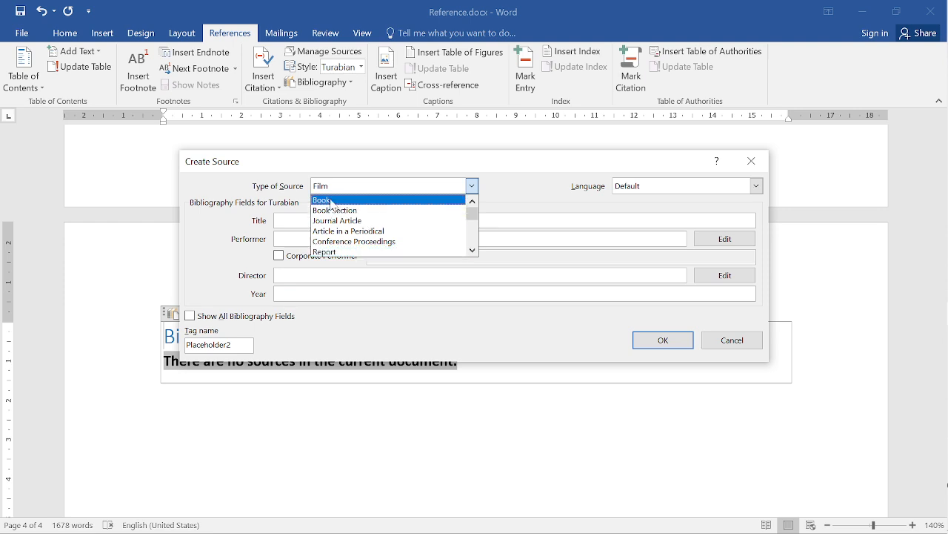
{"action": "left_click", "coordinate": [332, 201]}
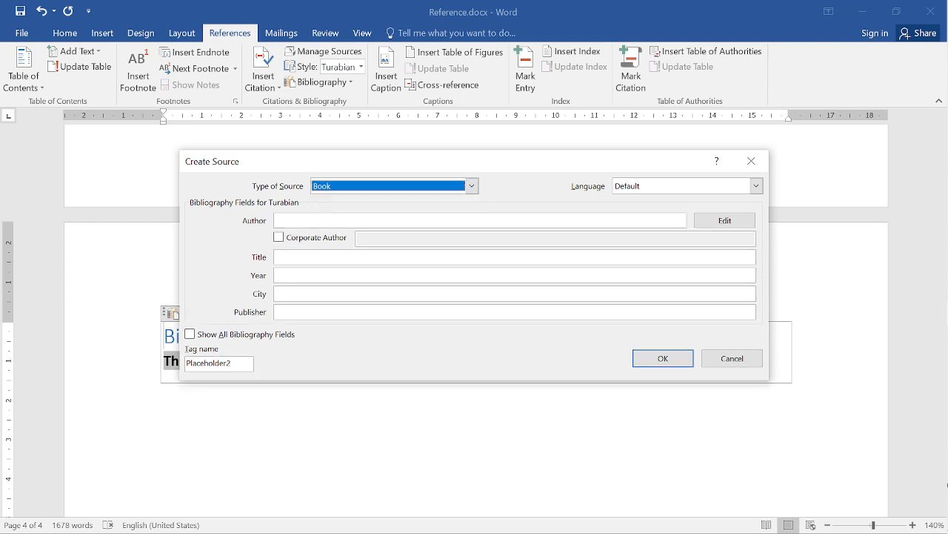
Enter the author's name and the title "Positive Thoughts" for the book source.
{"action": "left_click", "coordinate": [317, 220]}
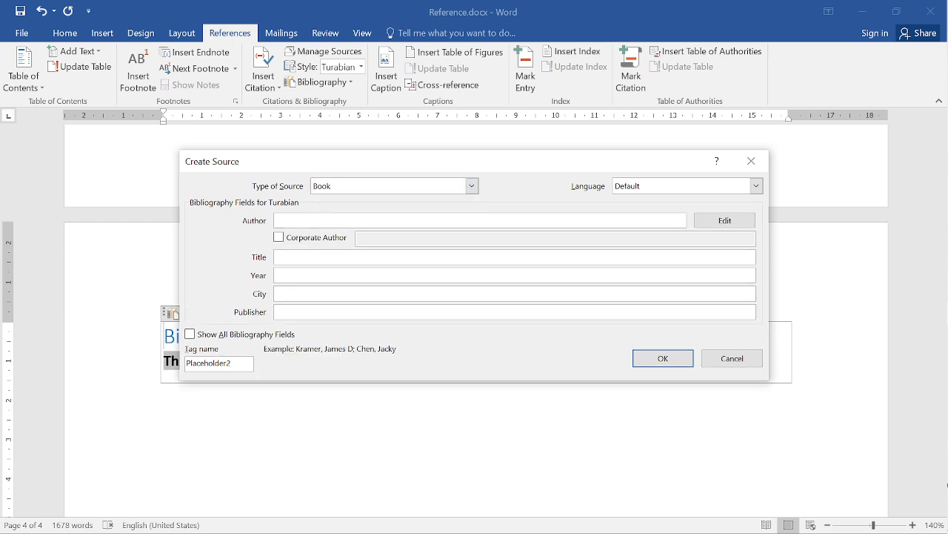
{"action": "type", "text": "ZeeSathish"}
{"action": "key", "text": "Tab"}
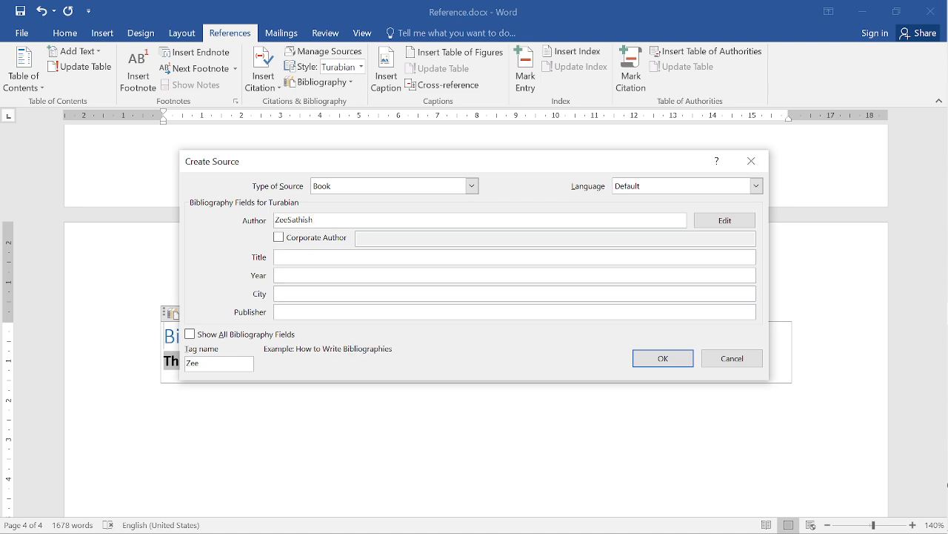
{"action": "type", "text": "Positive Thoughts"}
{"action": "key", "text": "Tab"}
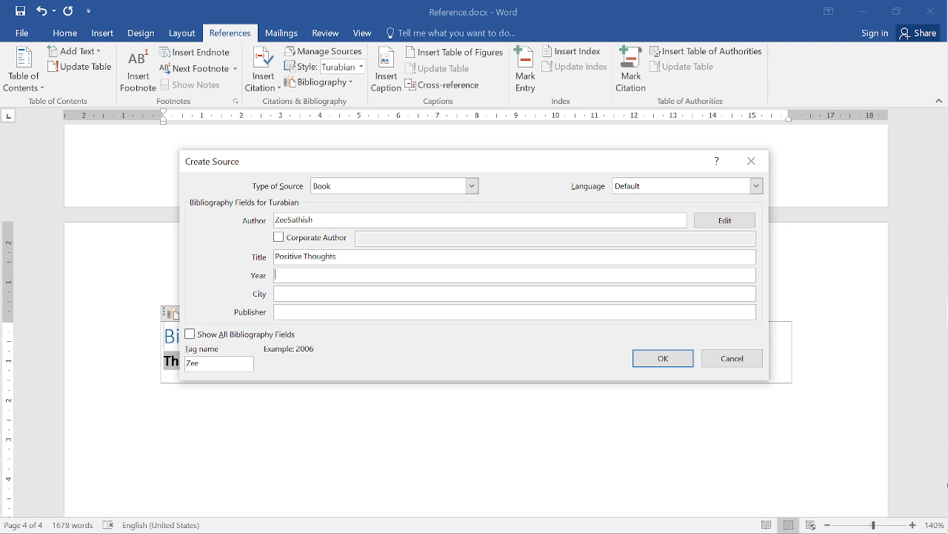
Set the book source's year to 2015 and city to Trichy, and enter the publisher's name, leaving Corporate Author off.
{"action": "type", "text": "2015"}
{"action": "key", "text": "Tab"}
{"action": "type", "text": "Trichy"}
{"action": "key", "text": "Tab"}
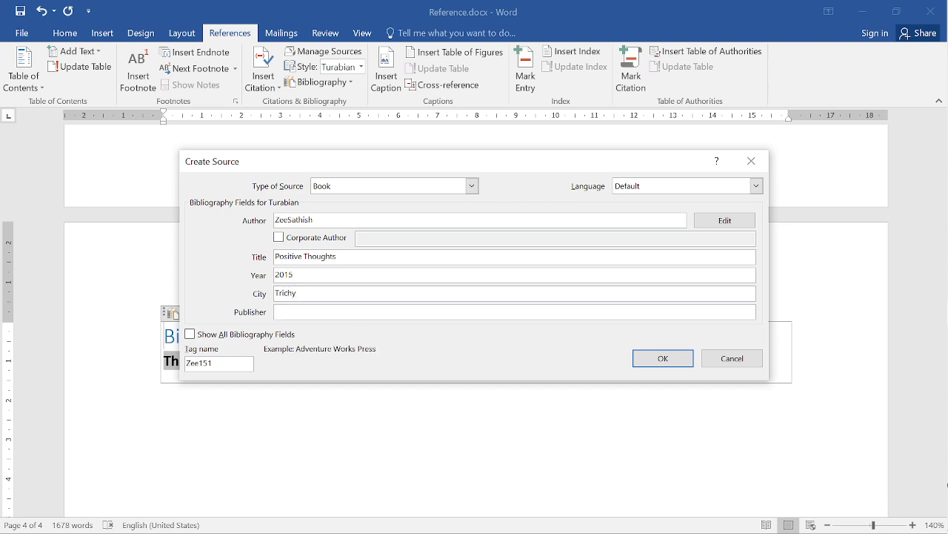
{"action": "type", "text": "Sathish BAbu A"}
{"action": "left_click", "coordinate": [279, 238]}
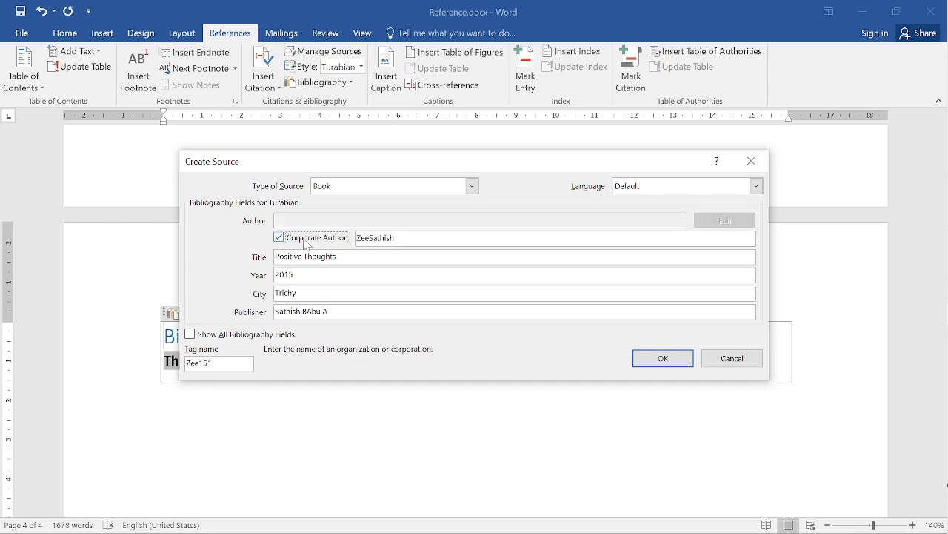
{"action": "left_click", "coordinate": [279, 238]}
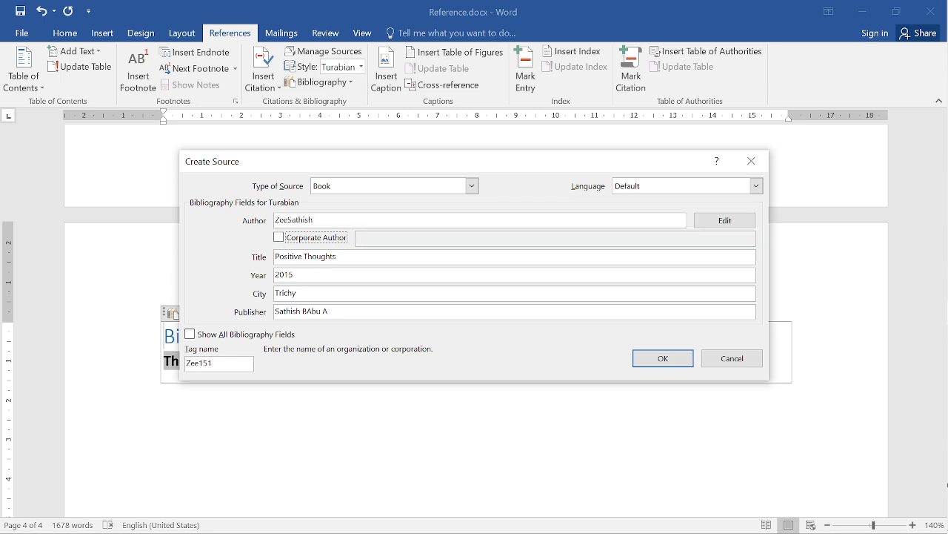
Show all bibliography fields for the book source, set its number of volumes to 5, and save the source.
{"action": "left_click", "coordinate": [189, 334]}
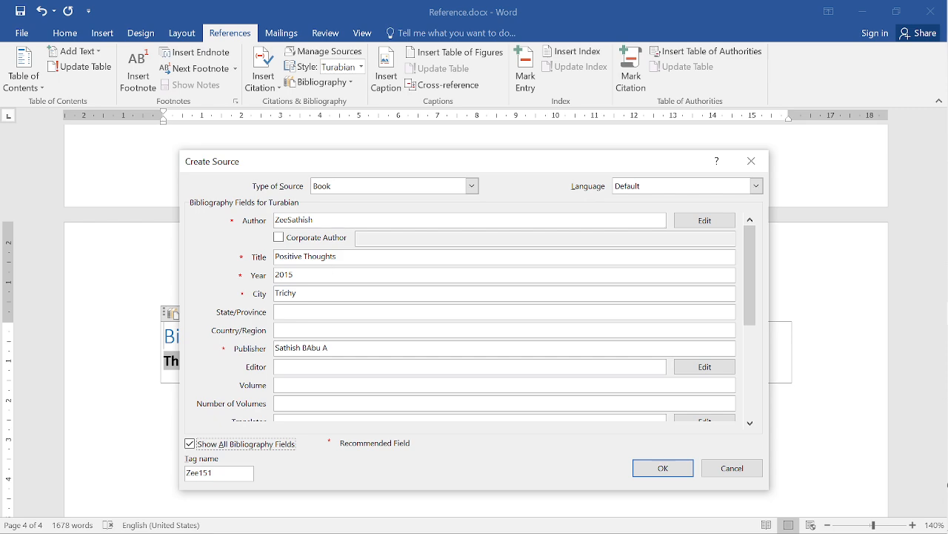
{"action": "left_click_drag", "start_coordinate": [751, 292], "coordinate": [750, 373]}
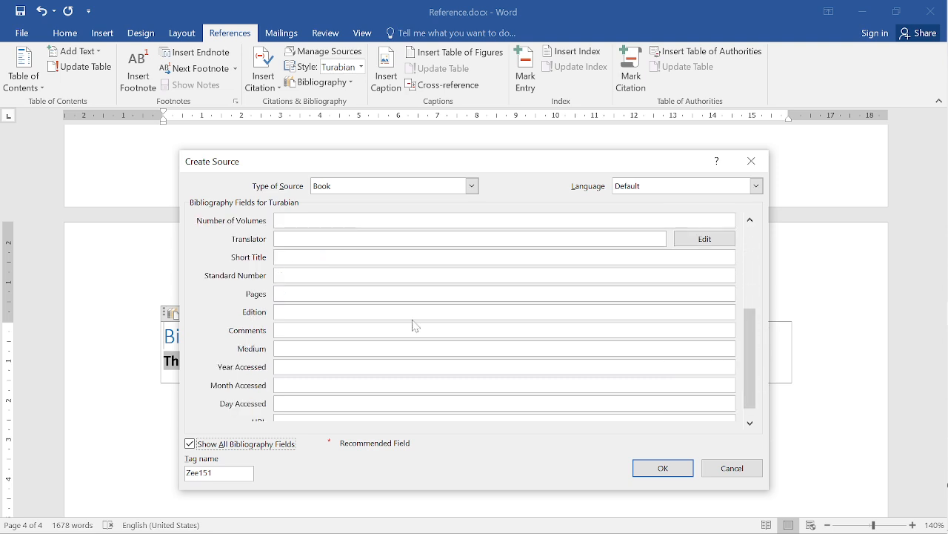
{"action": "left_click_drag", "start_coordinate": [756, 334], "coordinate": [764, 262]}
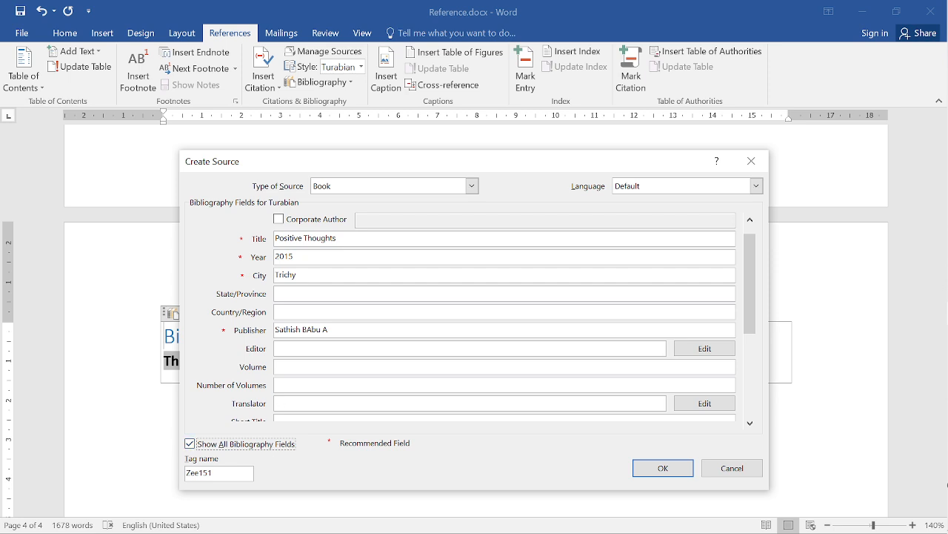
{"action": "left_click", "coordinate": [312, 349]}
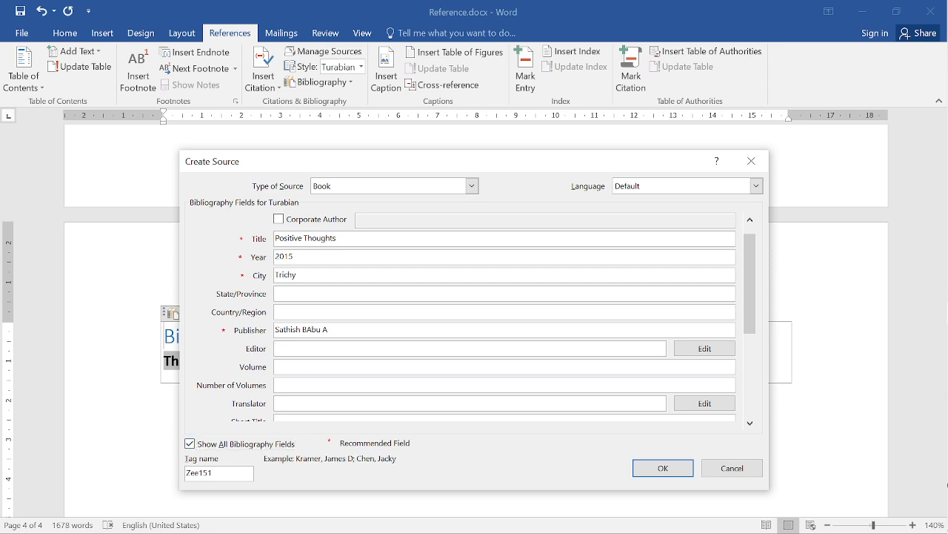
{"action": "left_click", "coordinate": [313, 367]}
{"action": "left_click_drag", "start_coordinate": [749, 308], "coordinate": [749, 371]}
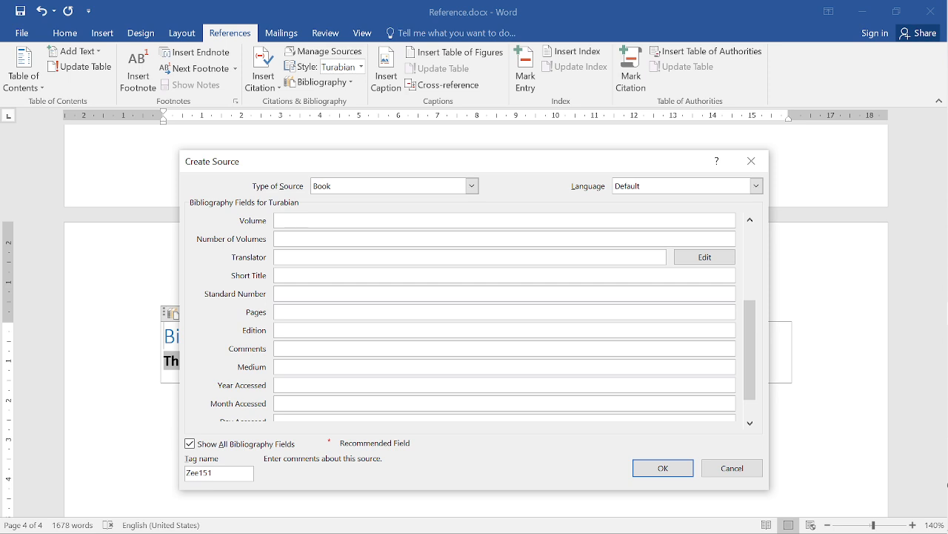
{"action": "key", "text": "Tab"}
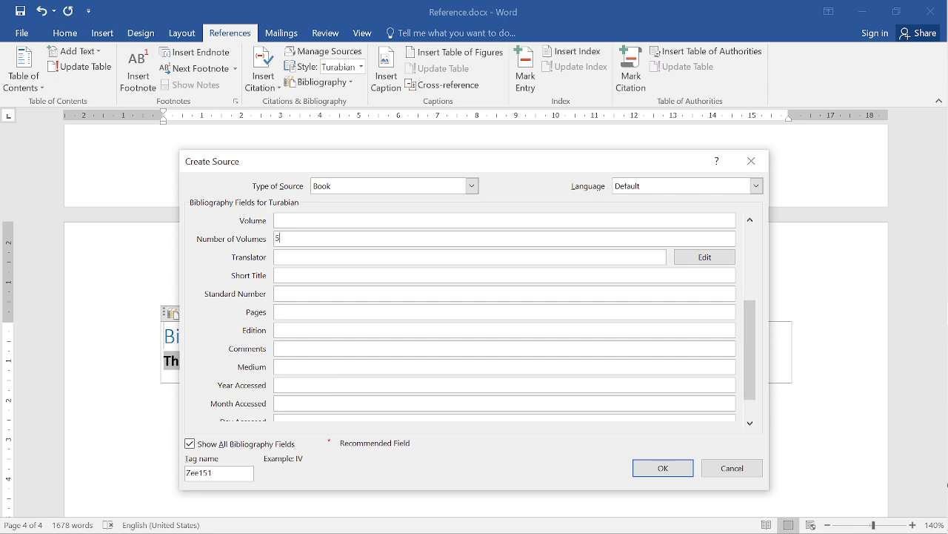
{"action": "left_click", "coordinate": [663, 468]}
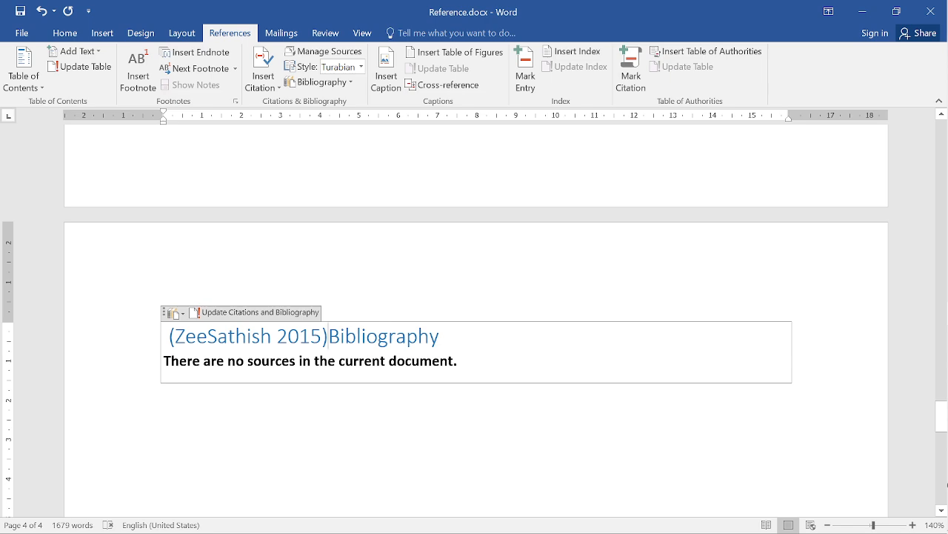
Update the citations and bibliography, and switch the block's built-in format to References and back to Bibliography.
{"action": "left_click", "coordinate": [235, 315]}
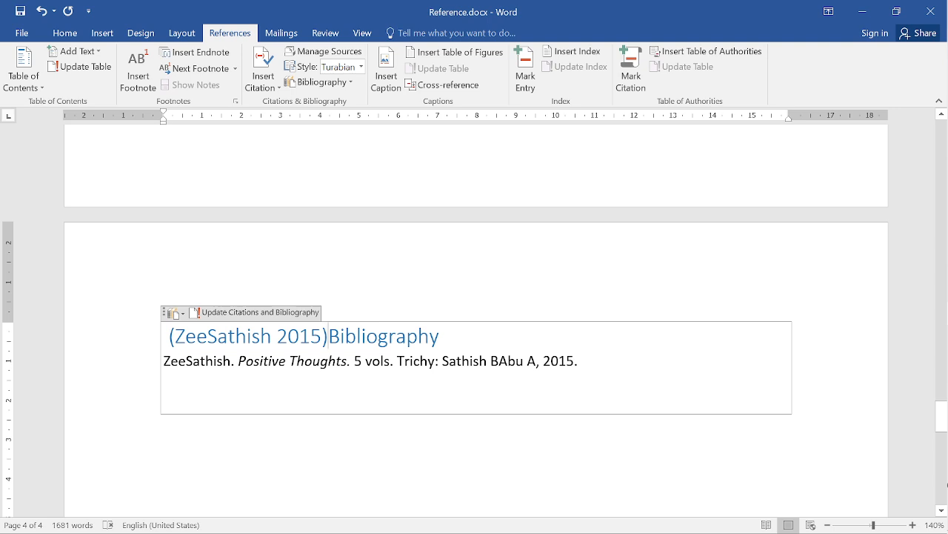
{"action": "left_click", "coordinate": [183, 315]}
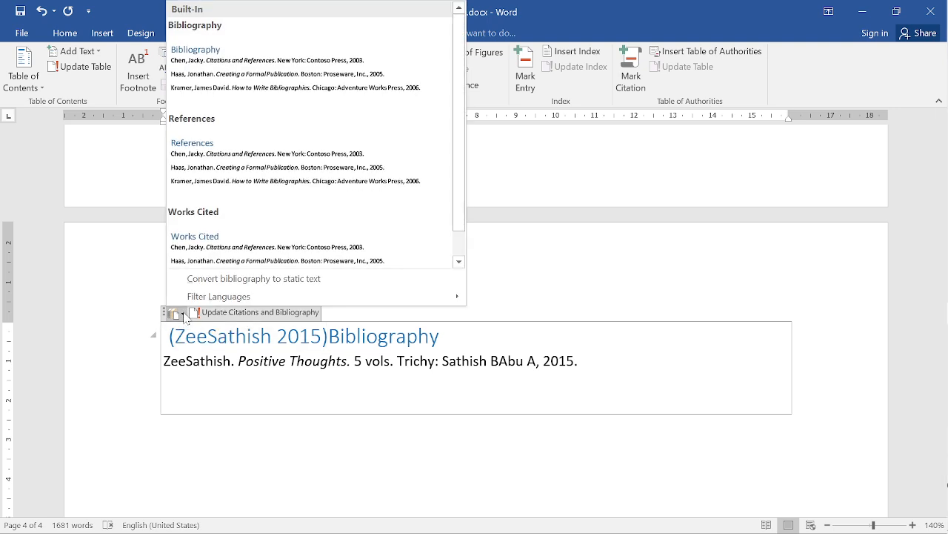
{"action": "left_click", "coordinate": [243, 159]}
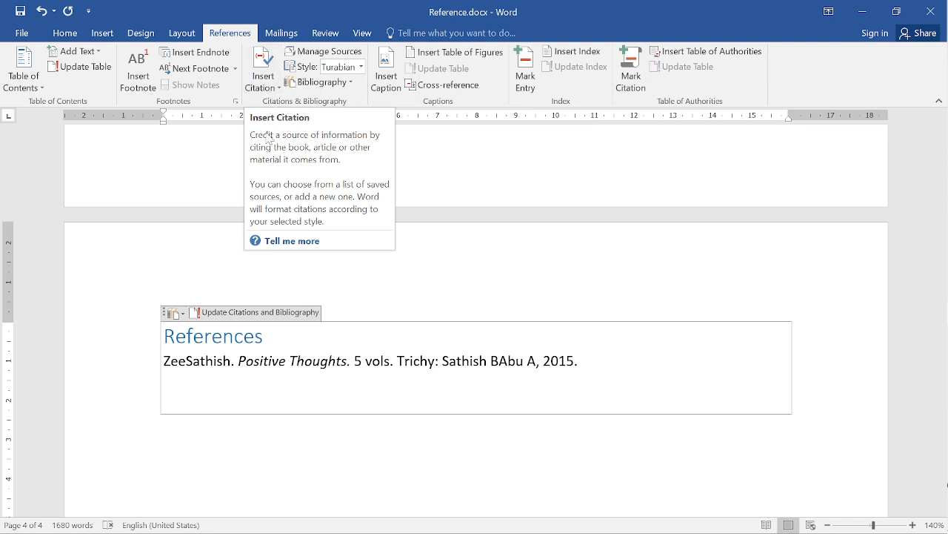
{"action": "left_click", "coordinate": [182, 315]}
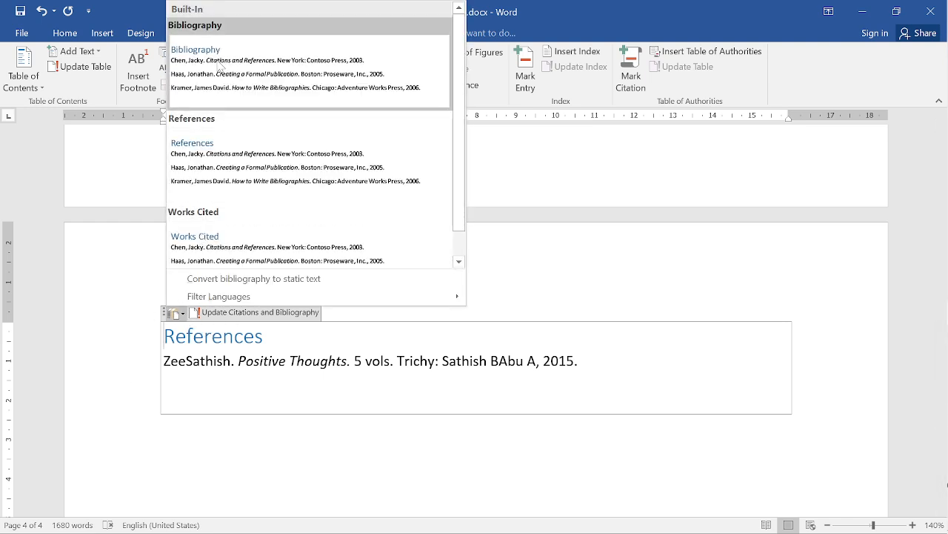
{"action": "left_click", "coordinate": [220, 67]}
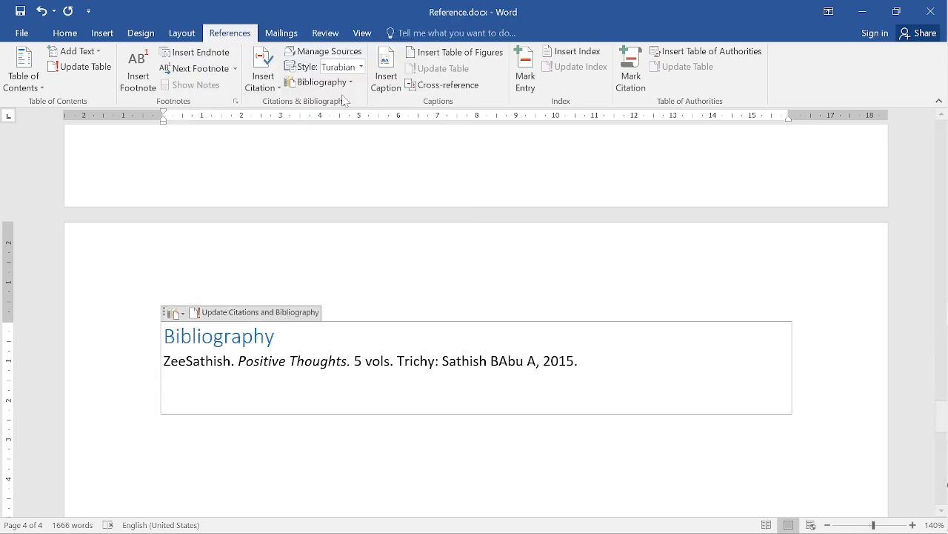
Start another new citation source and set its type to Web site.
{"action": "left_click", "coordinate": [265, 87]}
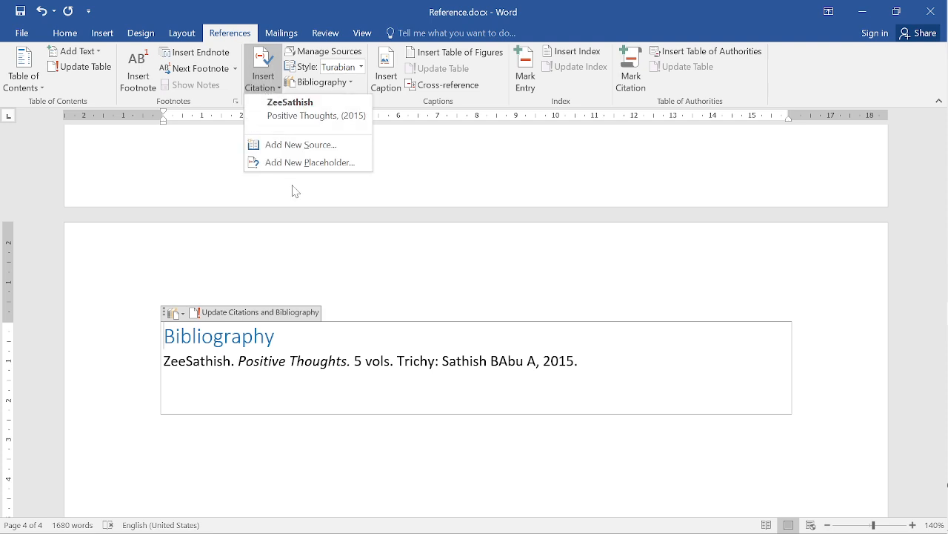
{"action": "left_click", "coordinate": [283, 145]}
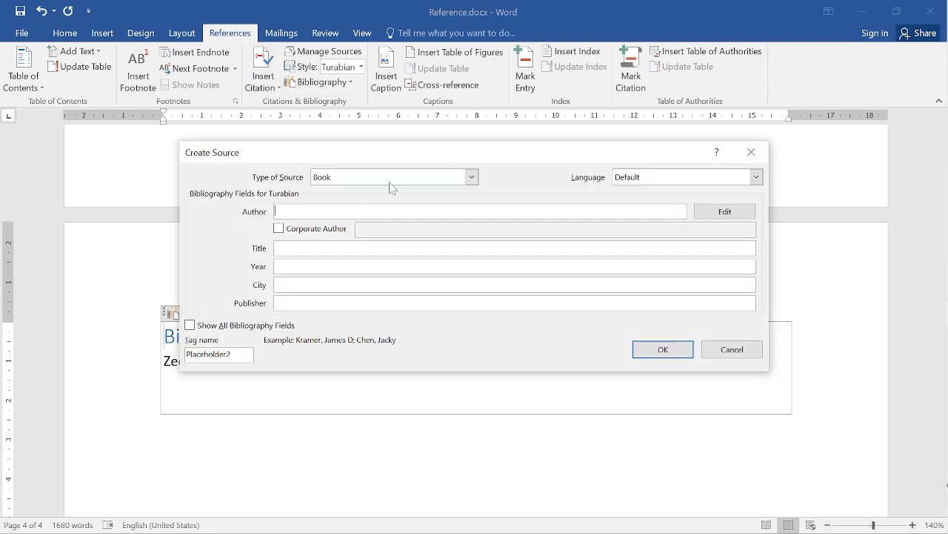
{"action": "left_click", "coordinate": [471, 177]}
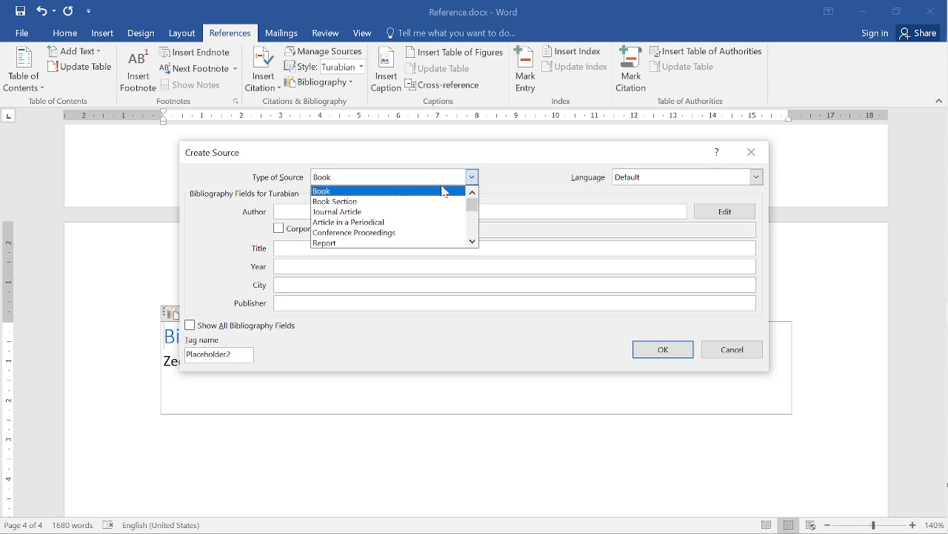
{"action": "scroll", "coordinate": [375, 244], "scroll_direction": "down", "scroll_amount": 1}
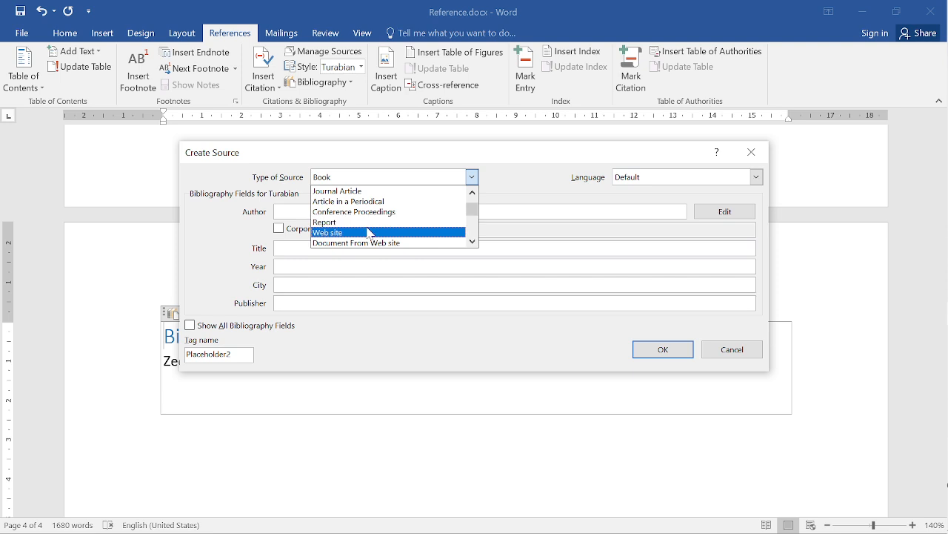
{"action": "left_click", "coordinate": [371, 233]}
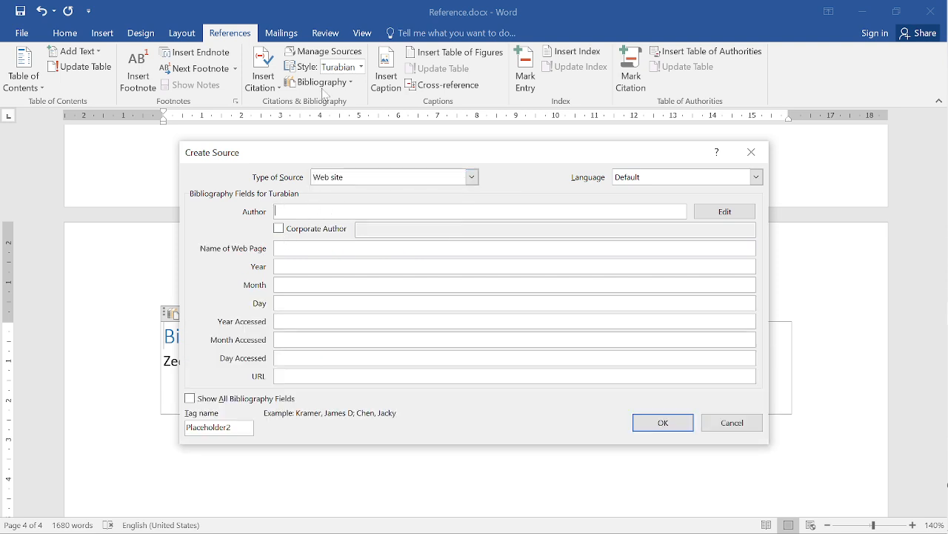
Enter the author's name and the web page name "Zeesys.com" for the web site source.
{"action": "type", "text": "Ganesh"}
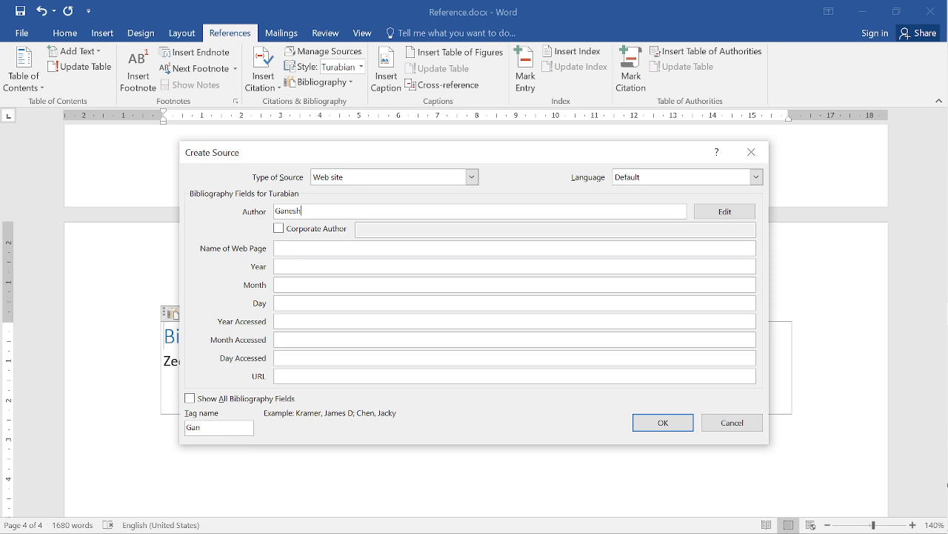
{"action": "left_click", "coordinate": [293, 249]}
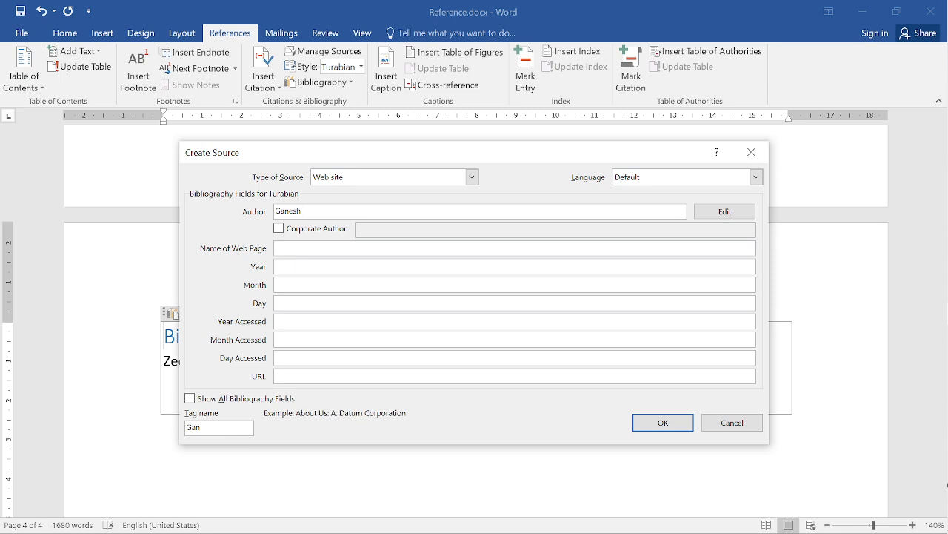
{"action": "type", "text": "Zeesys.com"}
Set the web site source's year to 2006, month to 03, day to 10 and year accessed to 2010.
{"action": "key", "text": "Tab"}
{"action": "type", "text": "20"}
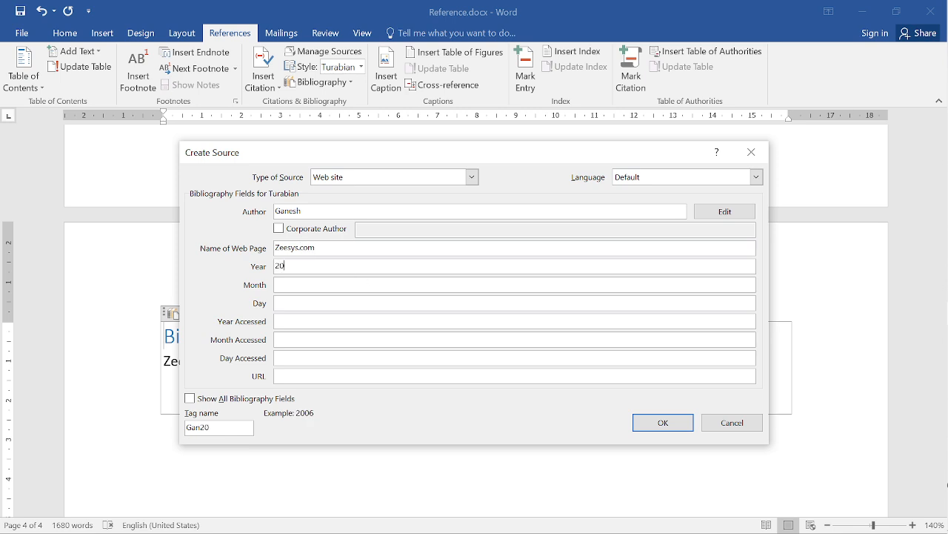
{"action": "type", "text": "6"}
{"action": "key", "text": "BackSpace"}
{"action": "type", "text": "06"}
{"action": "key", "text": "Tab"}
{"action": "type", "text": "03"}
{"action": "key", "text": "Tab"}
{"action": "type", "text": "10"}
{"action": "left_click", "coordinate": [282, 321]}
{"action": "type", "text": "2010"}
{"action": "left_click", "coordinate": [276, 375]}
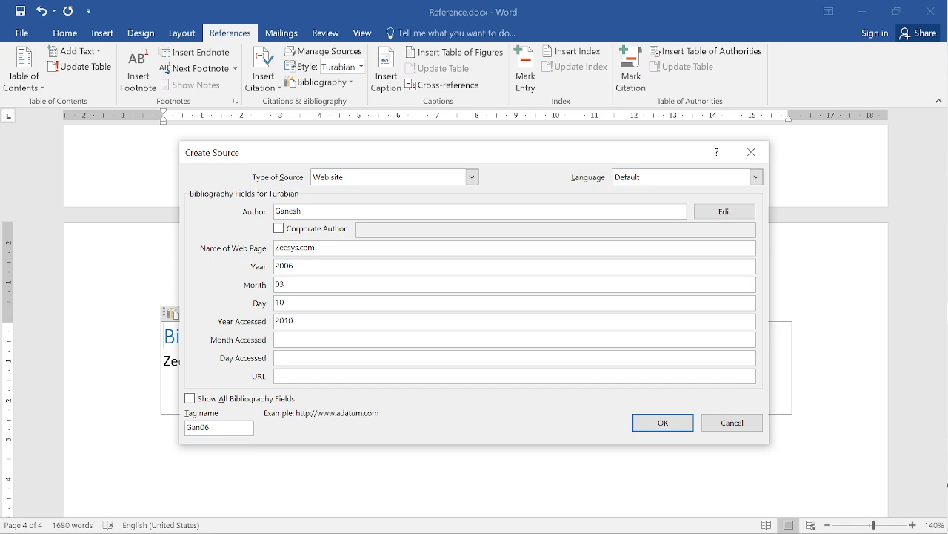
Show all bibliography fields, set the web site name to "Office.zeesys.com", enter the editor's name, and save the web site source.
{"action": "left_click", "coordinate": [191, 400]}
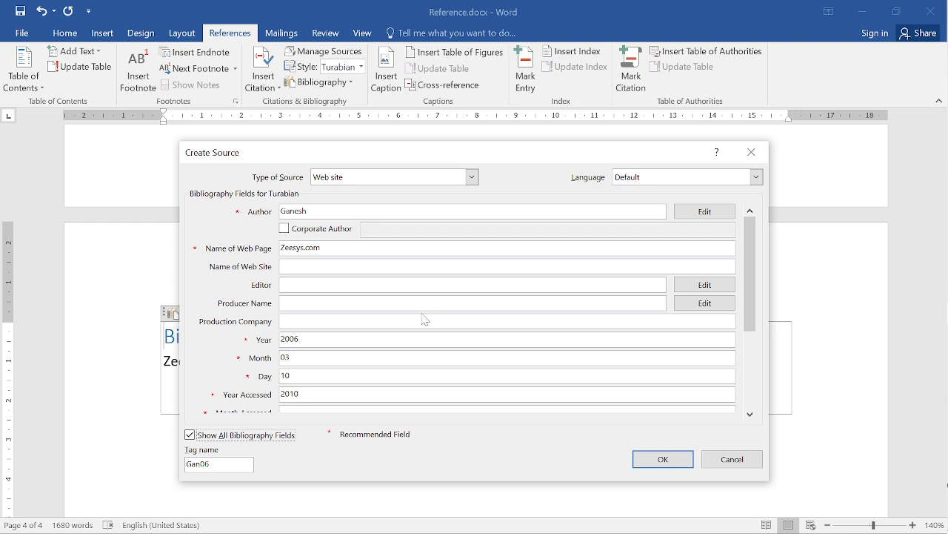
{"action": "left_click", "coordinate": [425, 284]}
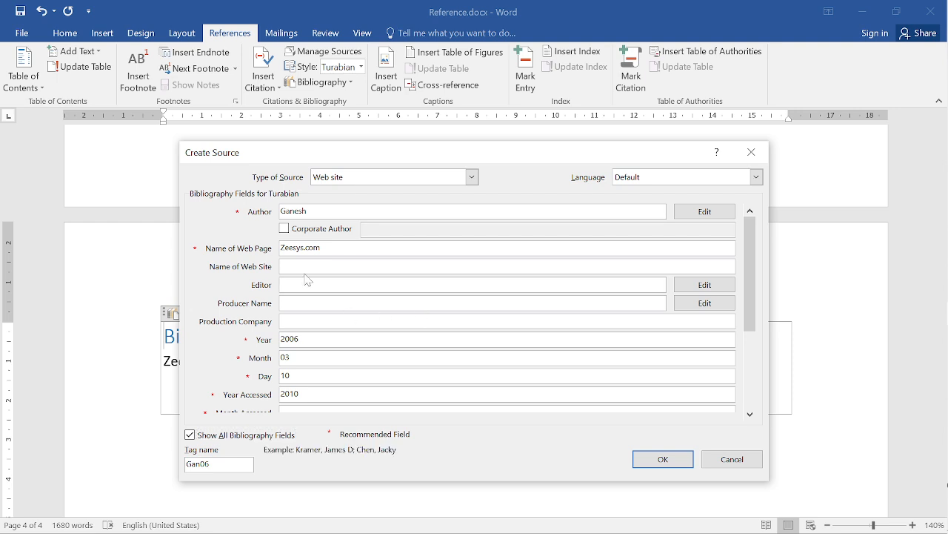
{"action": "key", "text": "shift+Tab"}
{"action": "type", "text": "Of"}
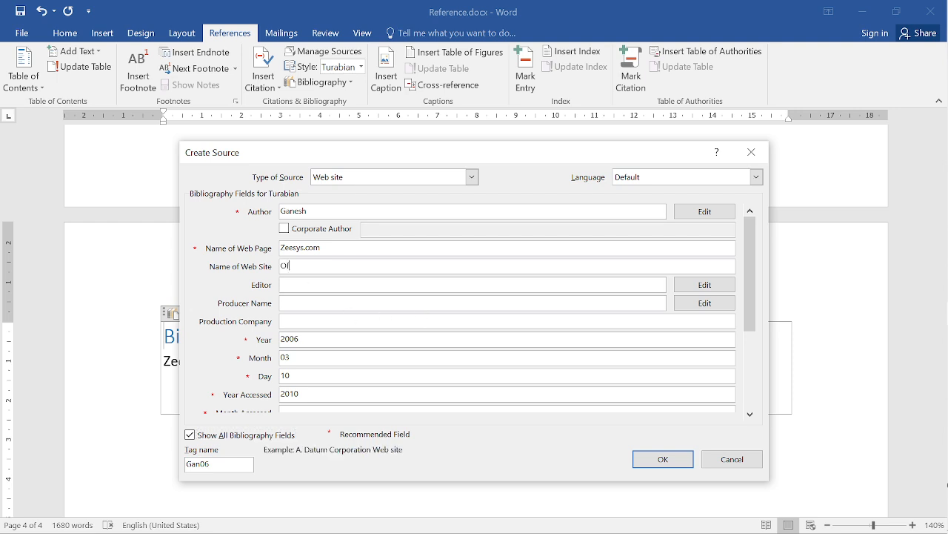
{"action": "type", "text": "fice.zeesys.com"}
{"action": "key", "text": "Tab"}
{"action": "type", "text": "Zeete"}
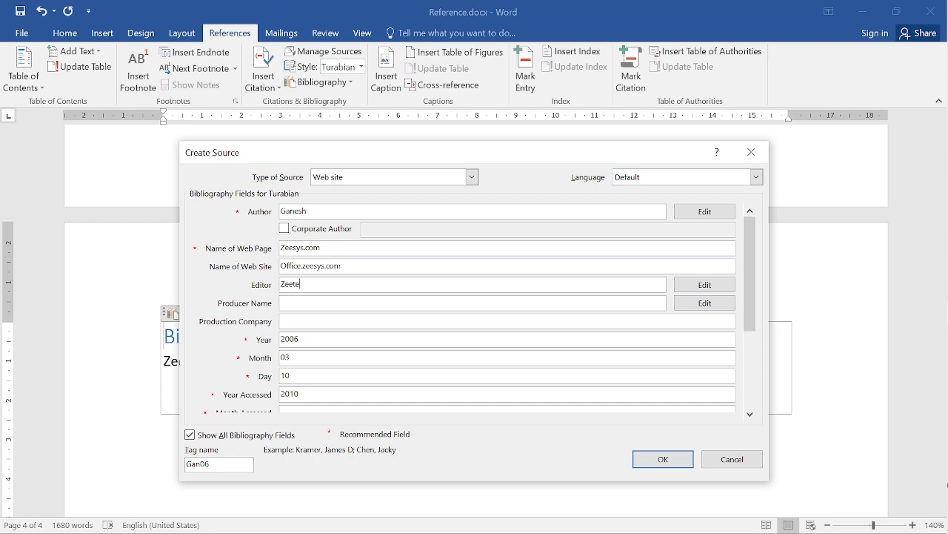
{"action": "type", "text": "ch Sathish BAbu"}
{"action": "key", "text": "BackSpace"}
{"action": "type", "text": "a"}
{"action": "left_click_drag", "start_coordinate": [748, 273], "coordinate": [750, 374]}
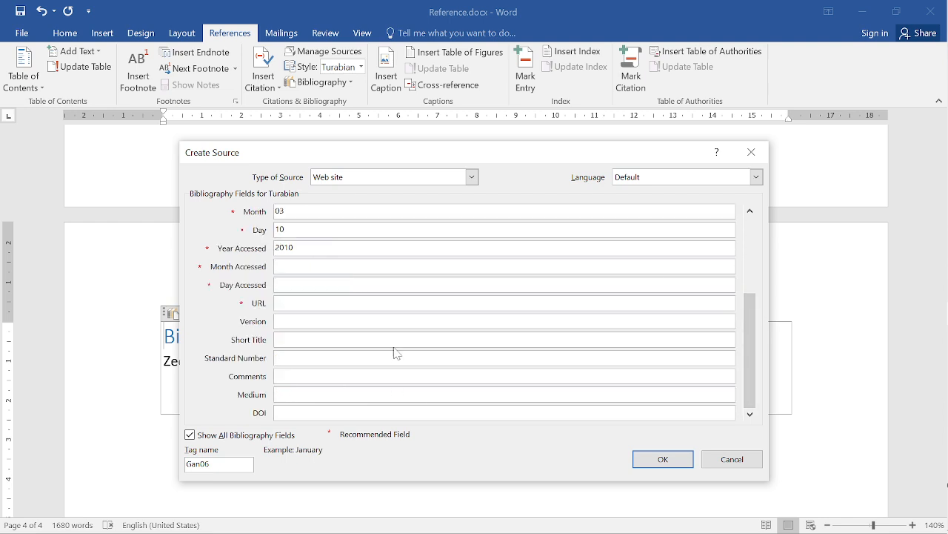
{"action": "left_click", "coordinate": [665, 459]}
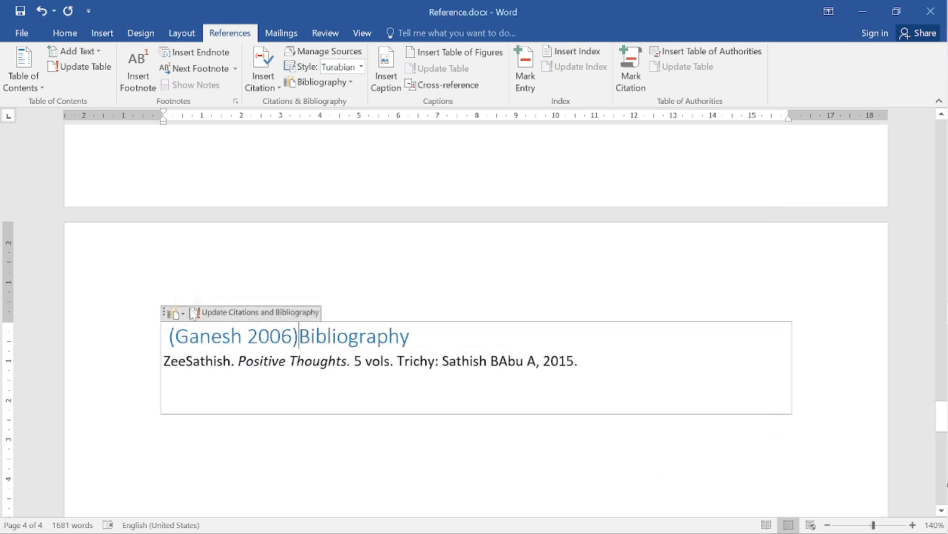
Update the citations and bibliography with the web site source and change the block to the built-in References format.
{"action": "left_click", "coordinate": [224, 312]}
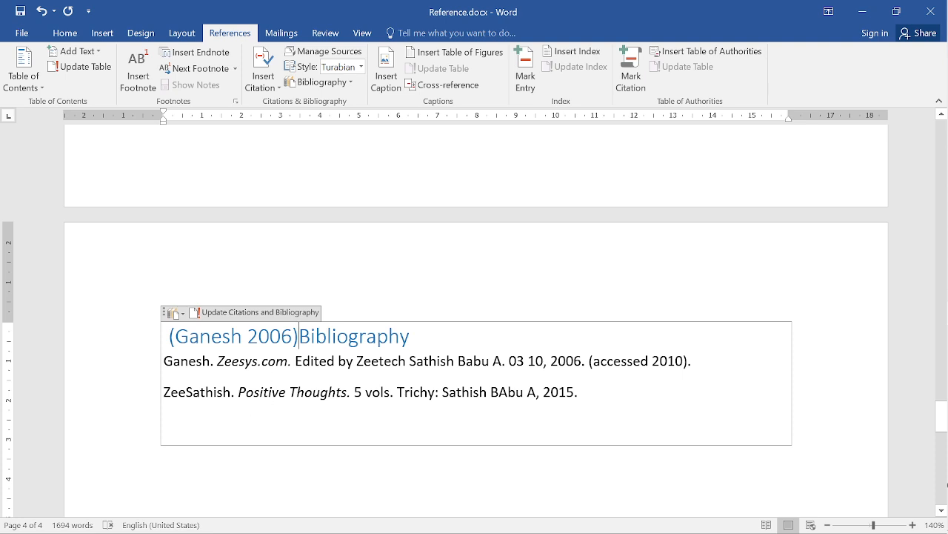
{"action": "left_click", "coordinate": [175, 313]}
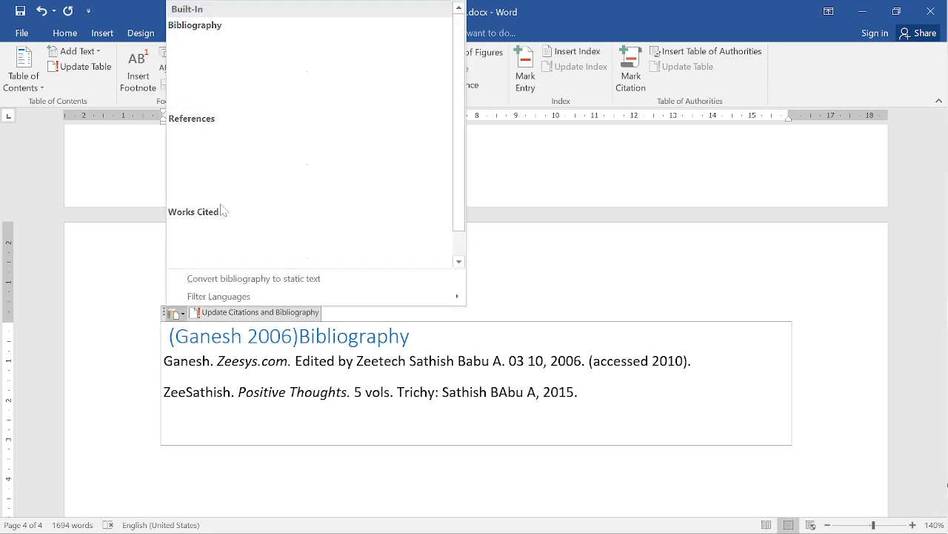
{"action": "left_click", "coordinate": [221, 180]}
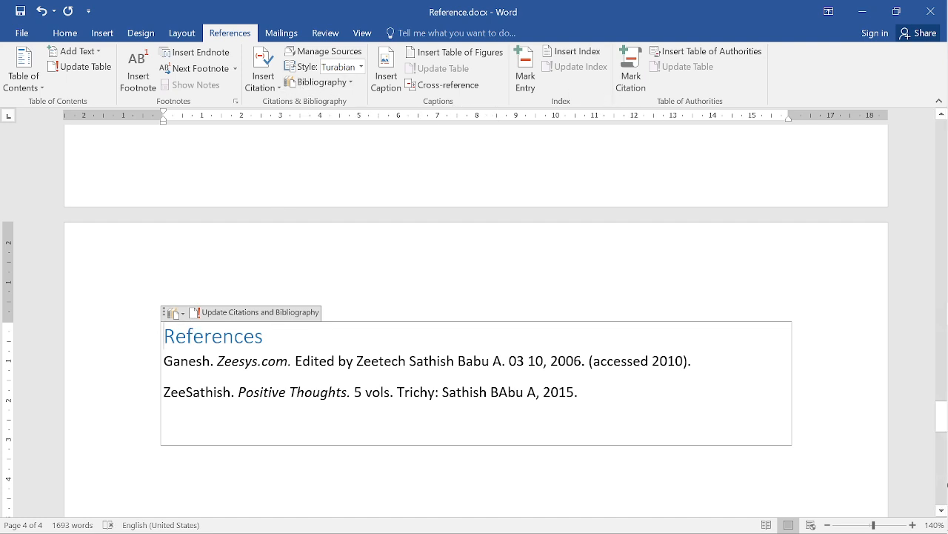
{"action": "key", "text": "ctrl+z"}
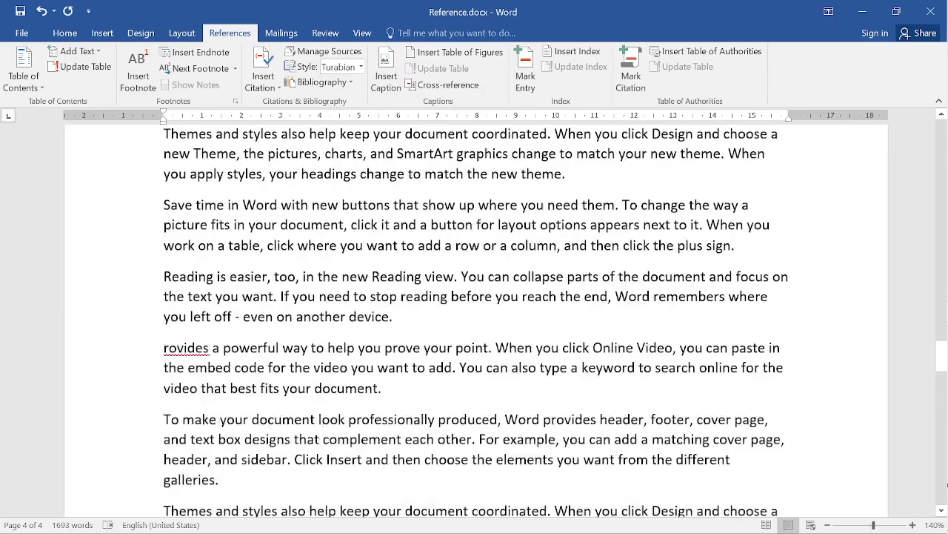
{"action": "key", "text": "ctrl+z"}
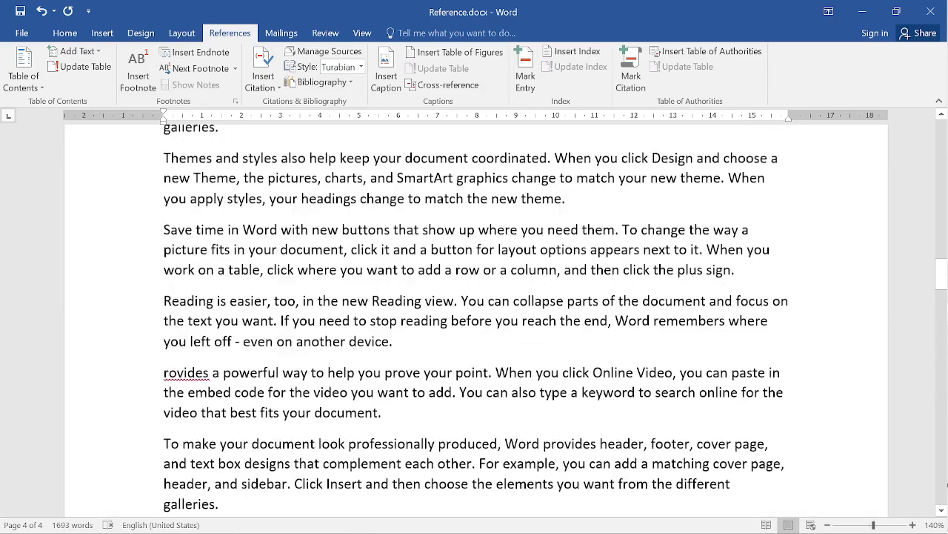
{"action": "scroll", "coordinate": [947, 485], "scroll_direction": "up", "scroll_amount": 6}
{"action": "scroll", "coordinate": [947, 485], "scroll_direction": "up", "scroll_amount": 15}
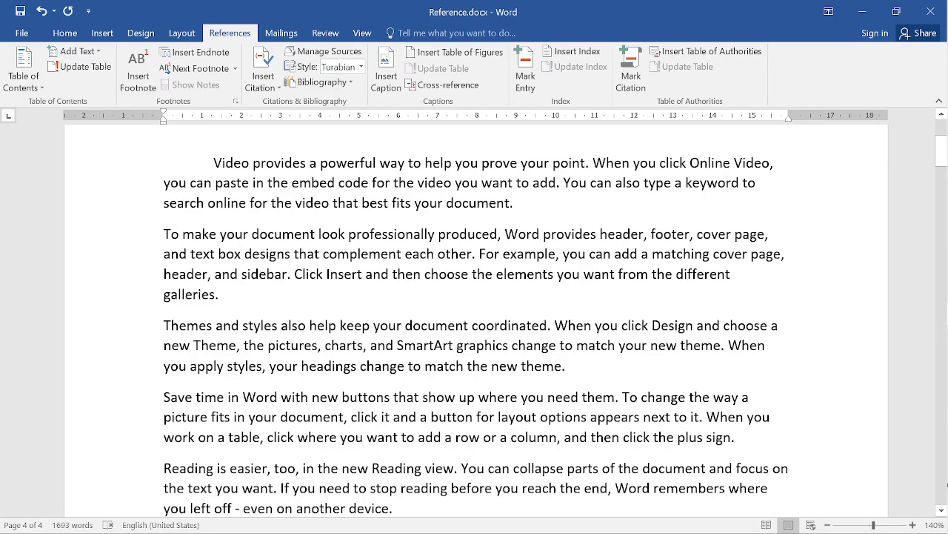